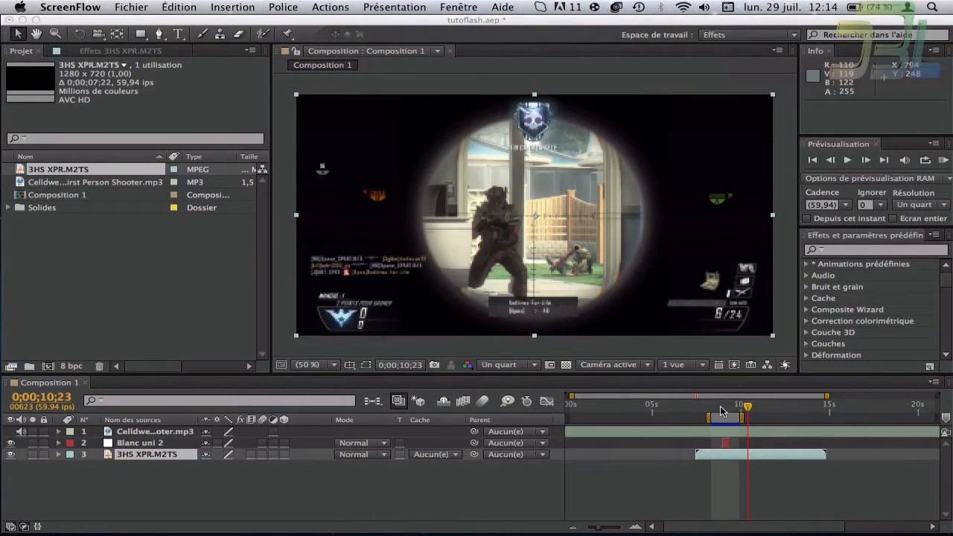
# Watch the flash effect in the CMVII community montage in QuickTime Player with the sound muted, then close it and return to After Effects.
pyautogui.moveTo(906, 534)
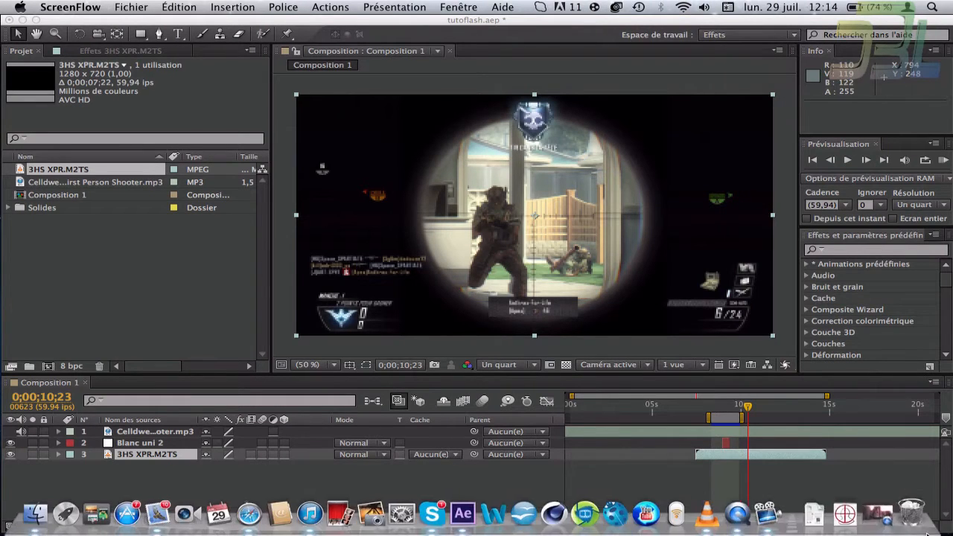
pyautogui.click(772, 491)
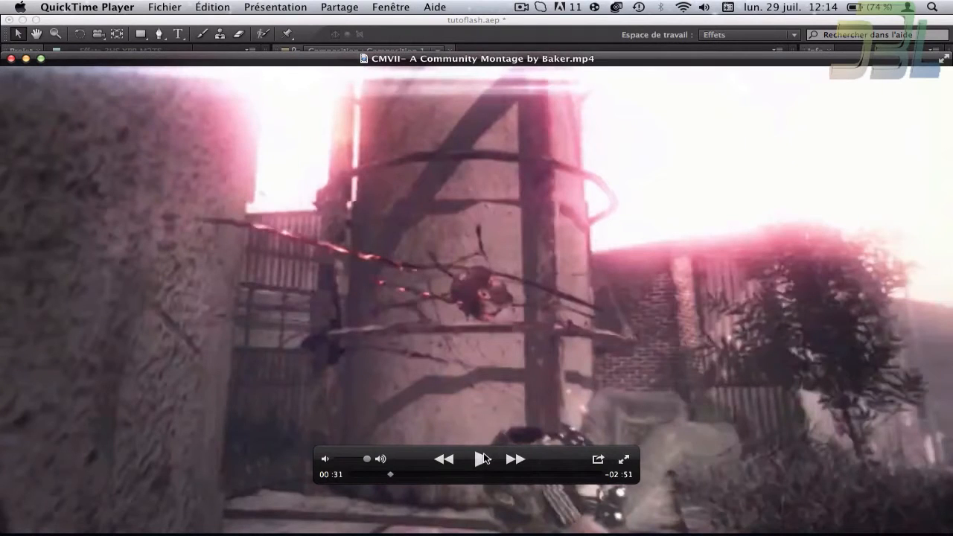
pyautogui.moveTo(352, 462); pyautogui.dragTo(321, 464)
pyautogui.click(482, 460)
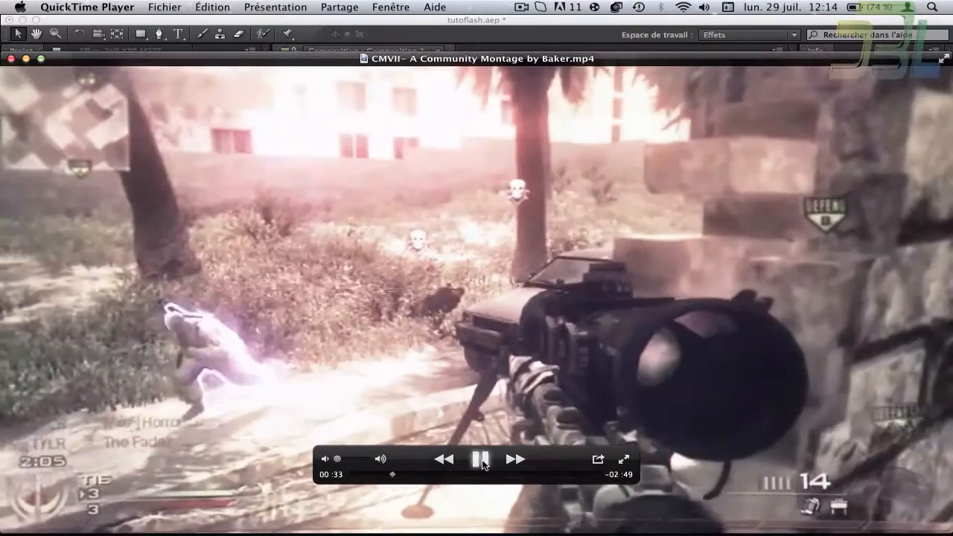
pyautogui.click(481, 459)
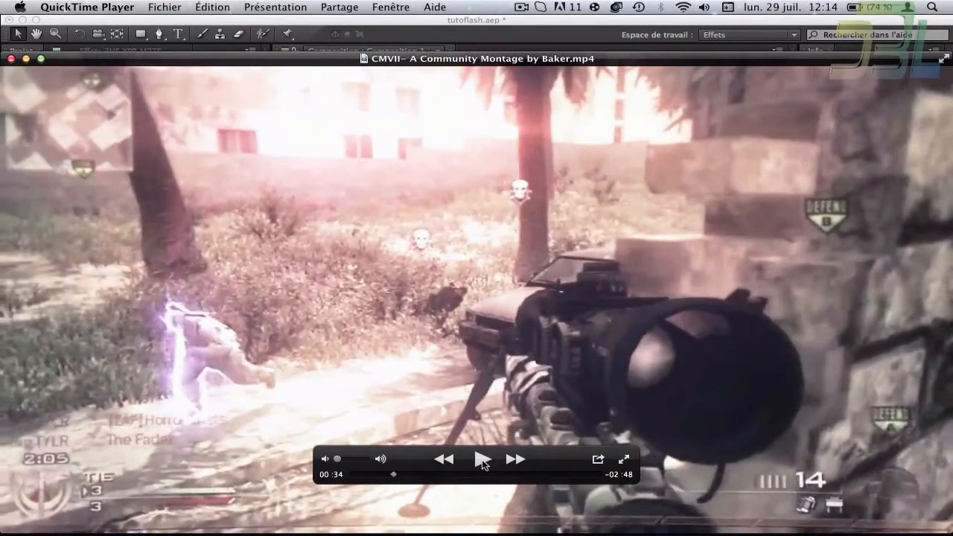
pyautogui.click(11, 59)
pyautogui.click(755, 473)
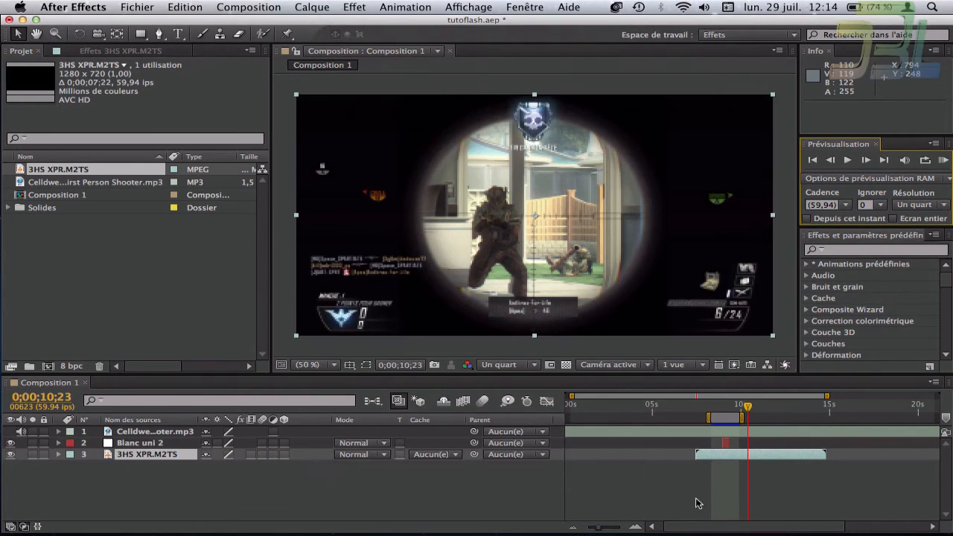
# Run RAM previews of the composition from just before the existing white flash, starting around 0;00;08;54 and 0;00;08;36.
pyautogui.click(638, 527)
pyautogui.click(638, 527)
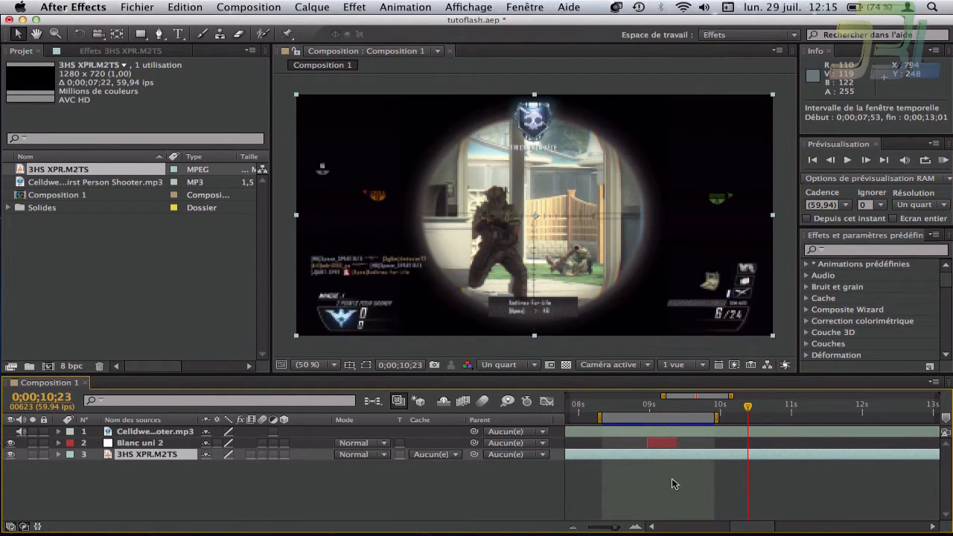
pyautogui.click(642, 408)
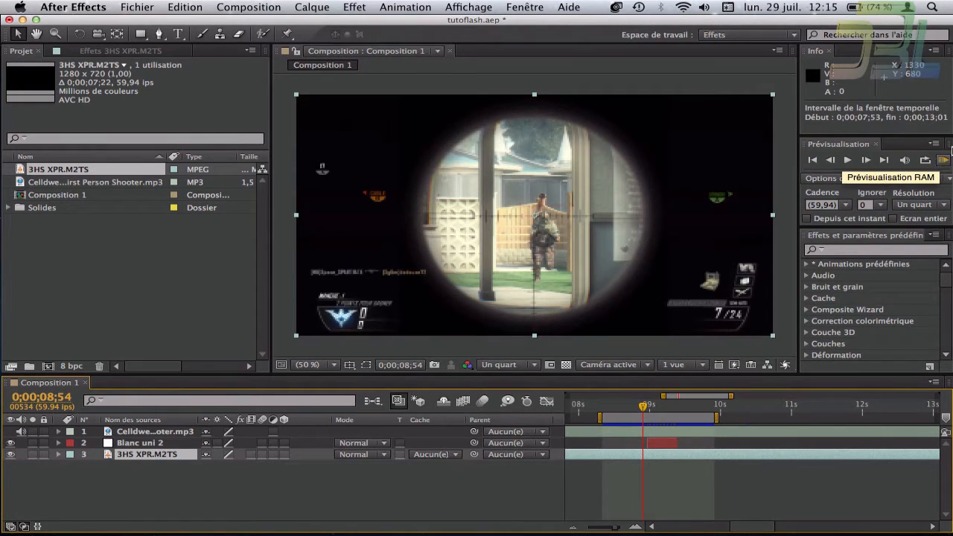
pyautogui.click(943, 160)
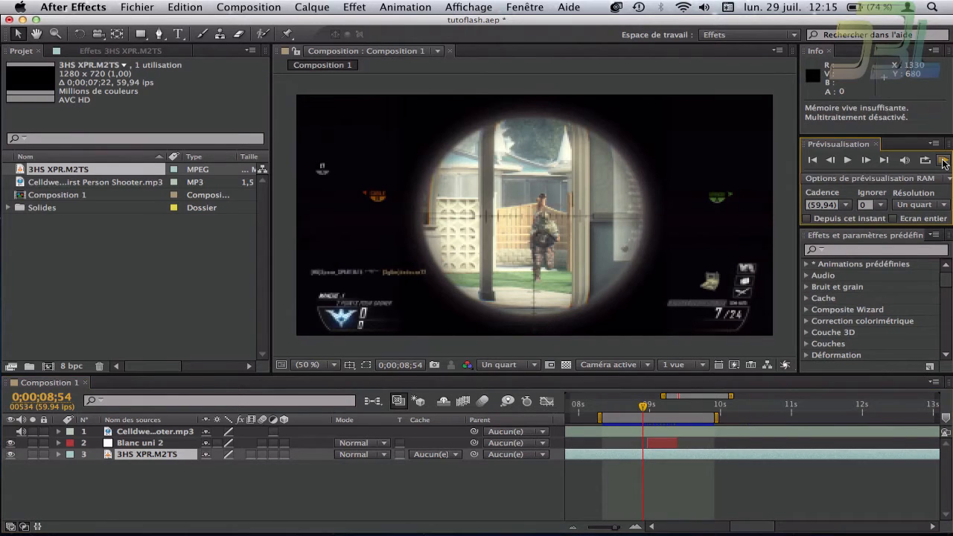
pyautogui.click(644, 294)
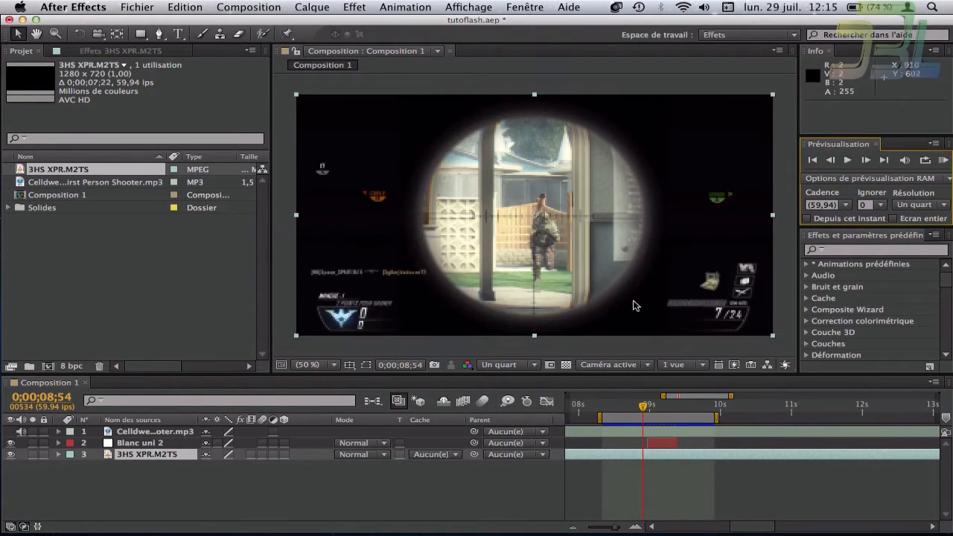
pyautogui.click(623, 410)
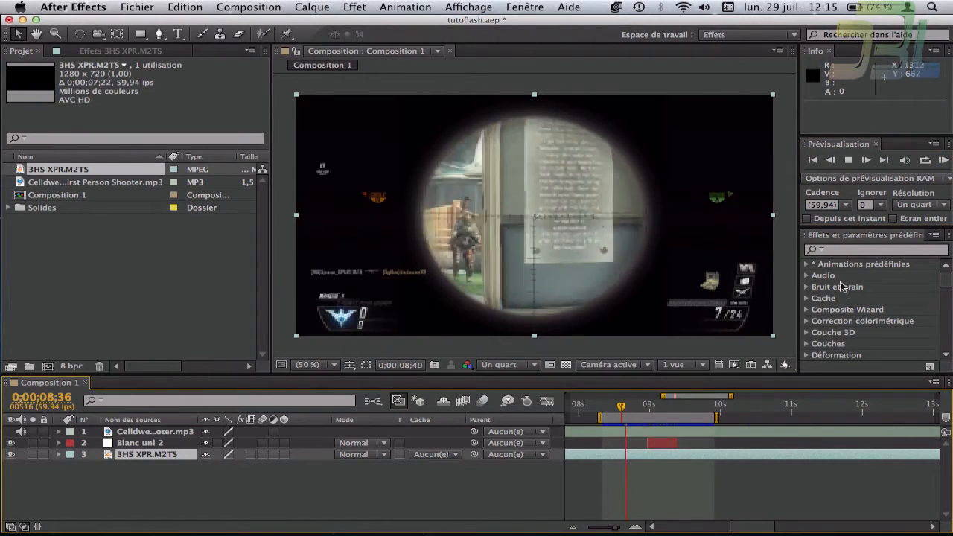
pyautogui.click(941, 161)
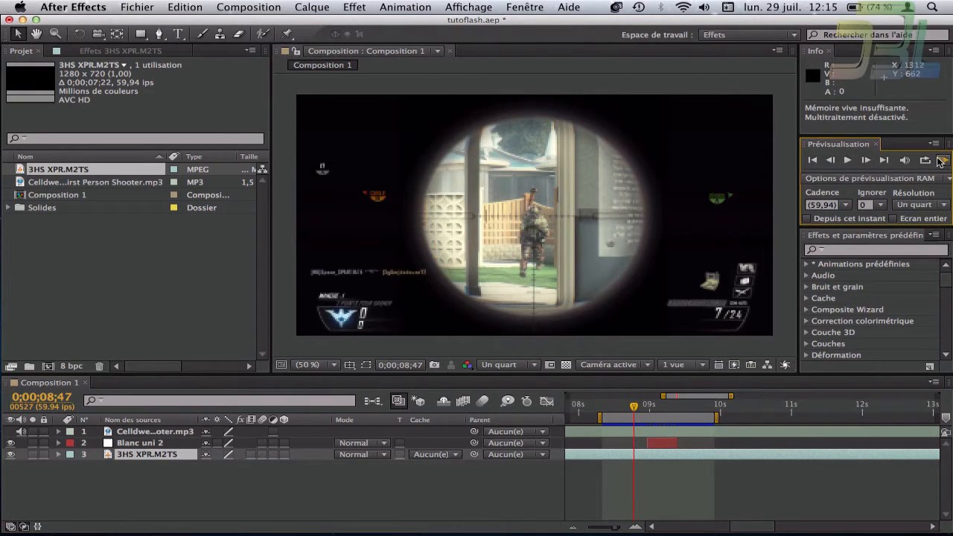
pyautogui.click(615, 294)
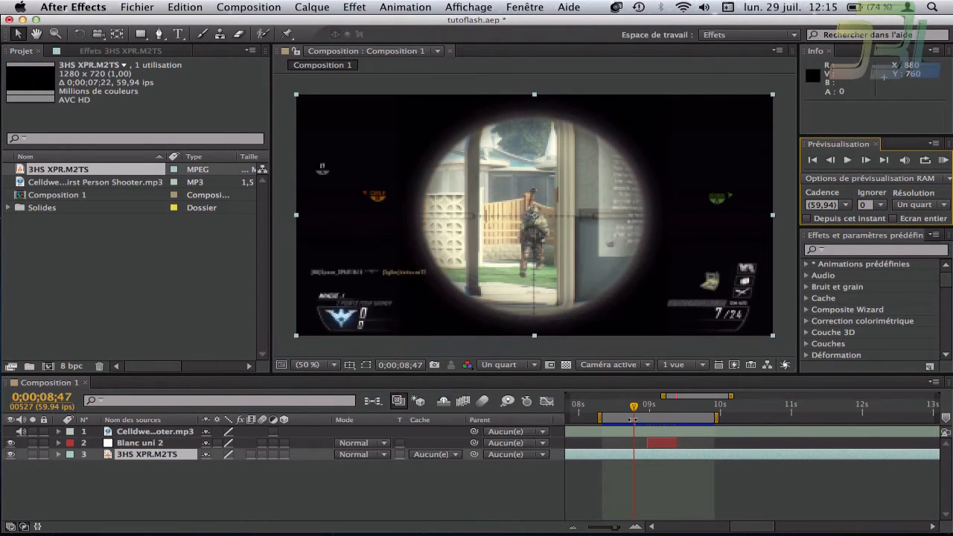
# Step through the white flash, try another RAM preview from 0;00;09;03, and return the playhead to 0;00;08;21.
pyautogui.moveTo(632, 409)
pyautogui.mouseDown()
pyautogui.moveTo(655, 407)
pyautogui.moveTo(638, 408)
pyautogui.moveTo(646, 410)
pyautogui.mouseUp()
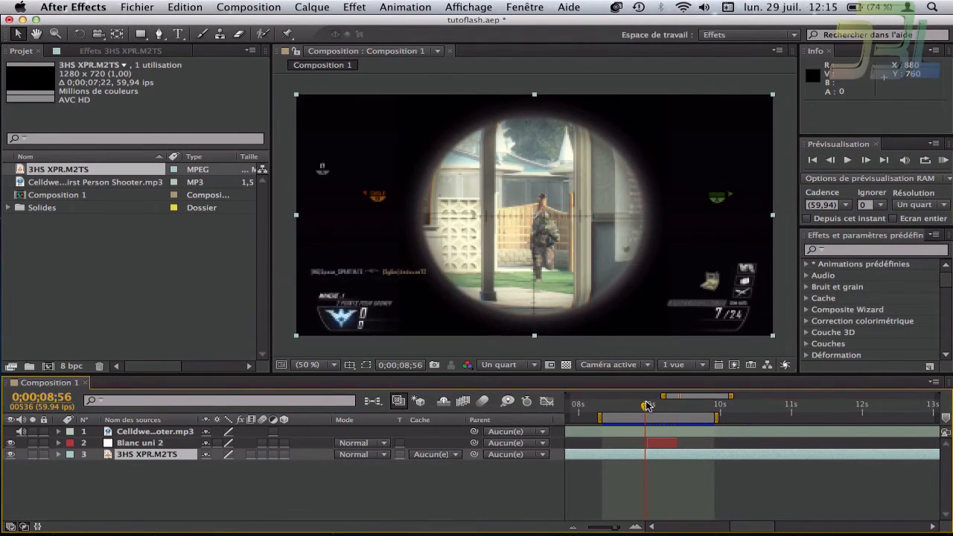
pyautogui.press('space')
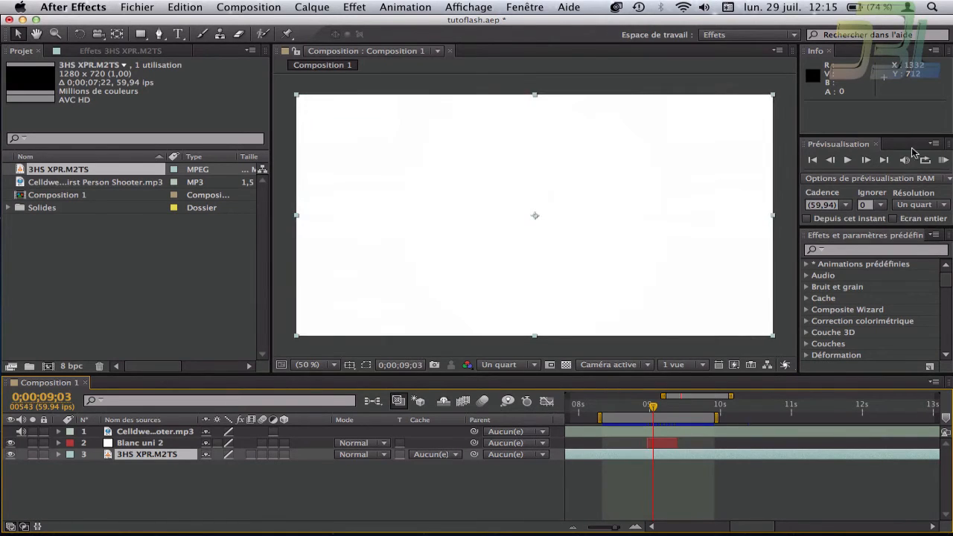
pyautogui.click(942, 160)
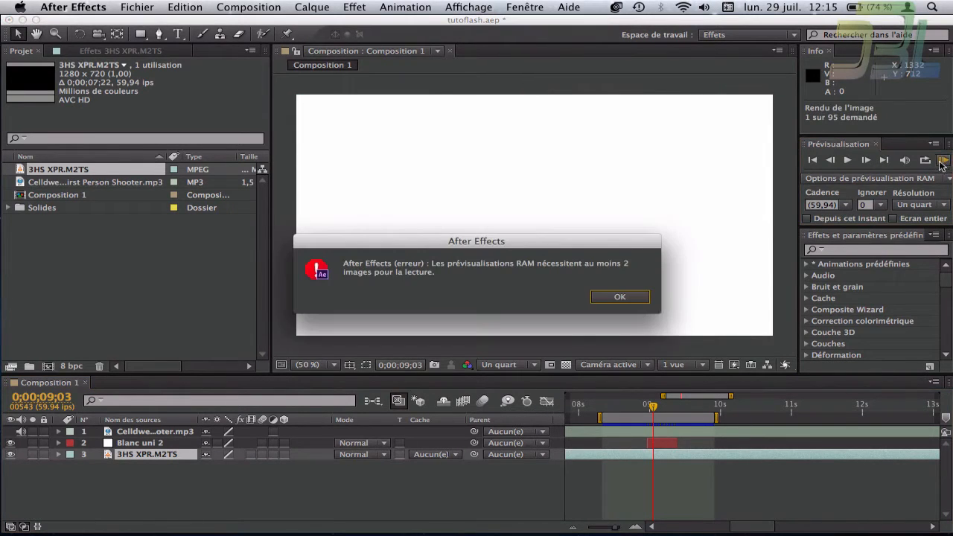
pyautogui.click(622, 299)
pyautogui.moveTo(616, 412)
pyautogui.mouseDown()
pyautogui.moveTo(593, 408)
pyautogui.moveTo(604, 408)
pyautogui.mouseUp()
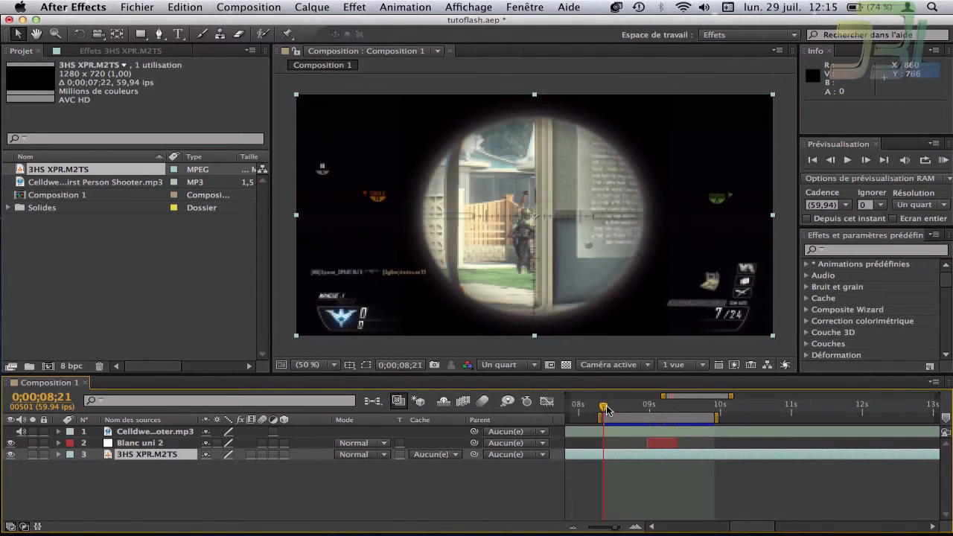
# Delete the Blanc uni 2 solid and the 3HS XPR.M2TS clip from Composition 1, keeping only the music layer.
pyautogui.click(648, 442)
pyautogui.press('Delete')
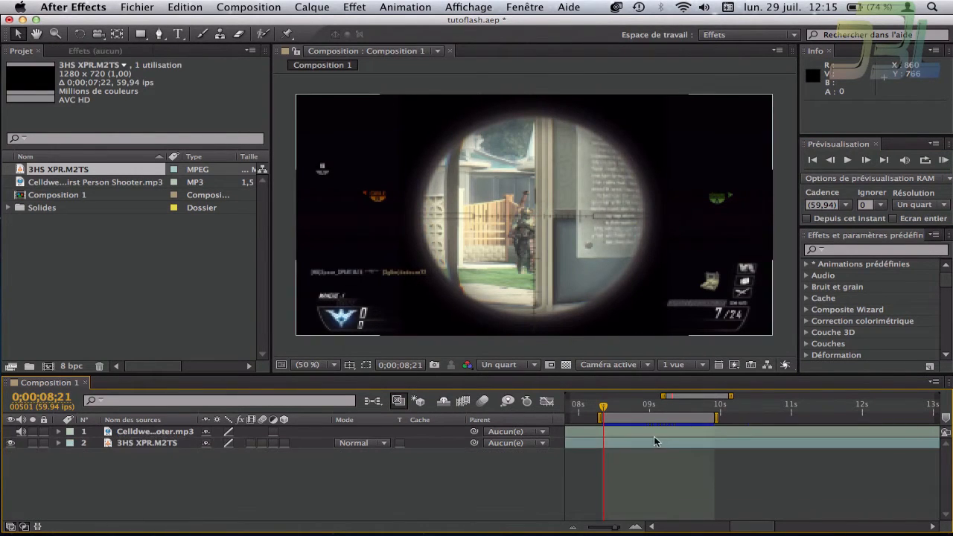
pyautogui.click(655, 442)
pyautogui.press('Delete')
# Reveal the audio waveform of the Celldweller music layer.
pyautogui.click(641, 428)
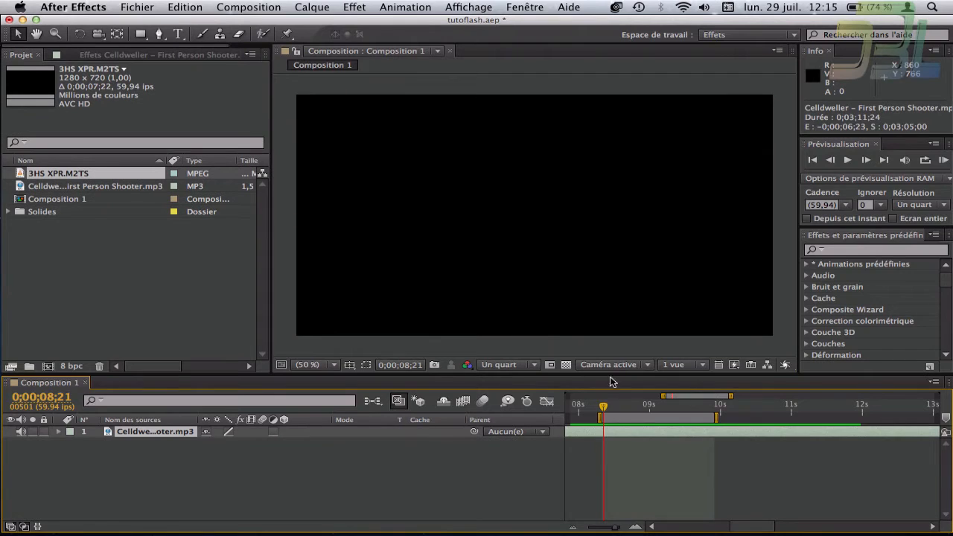
pyautogui.press('l')
pyautogui.press('l')
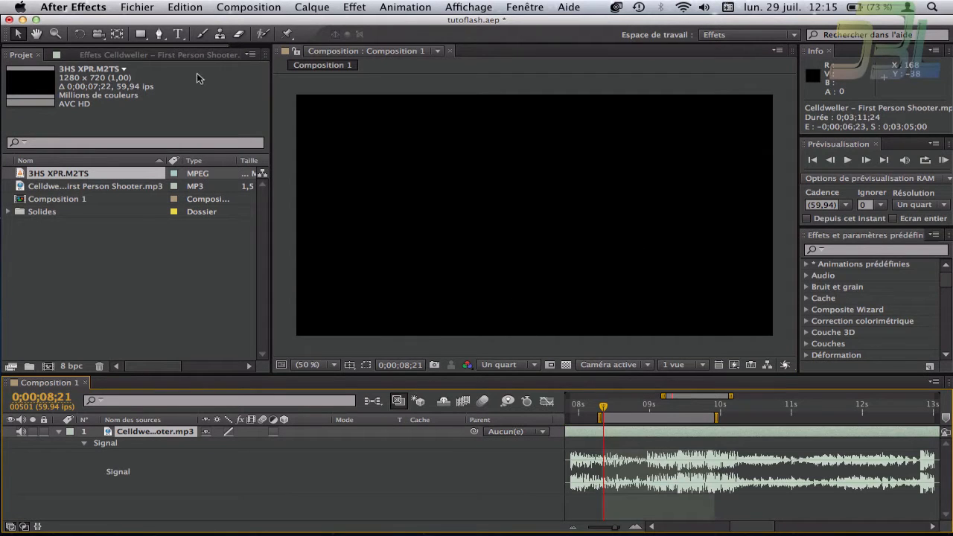
# Listen to an audio preview of the music from 0;00;08;18 to locate the beat.
pyautogui.click(646, 404)
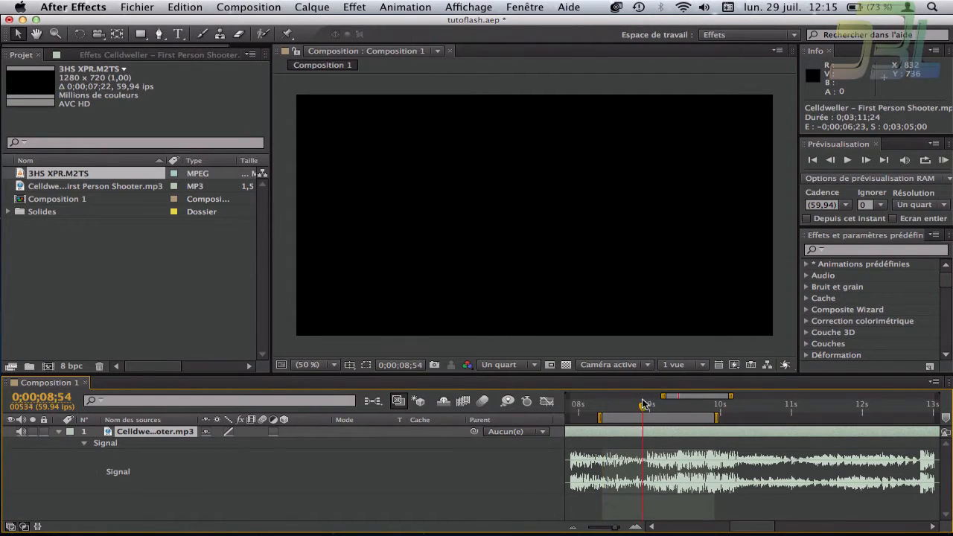
pyautogui.moveTo(645, 405); pyautogui.dragTo(600, 406)
pyautogui.click(249, 9)
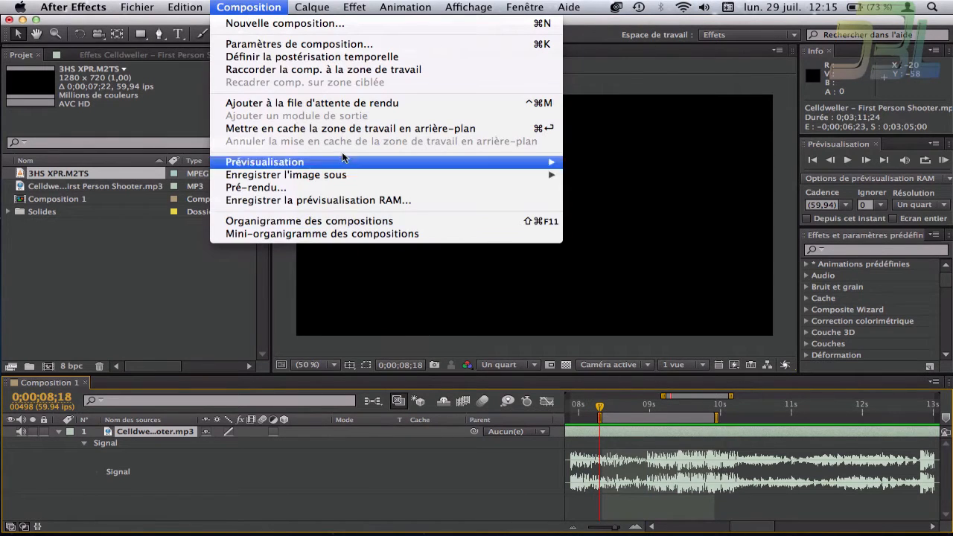
pyautogui.moveTo(376, 163)
pyautogui.click(663, 203)
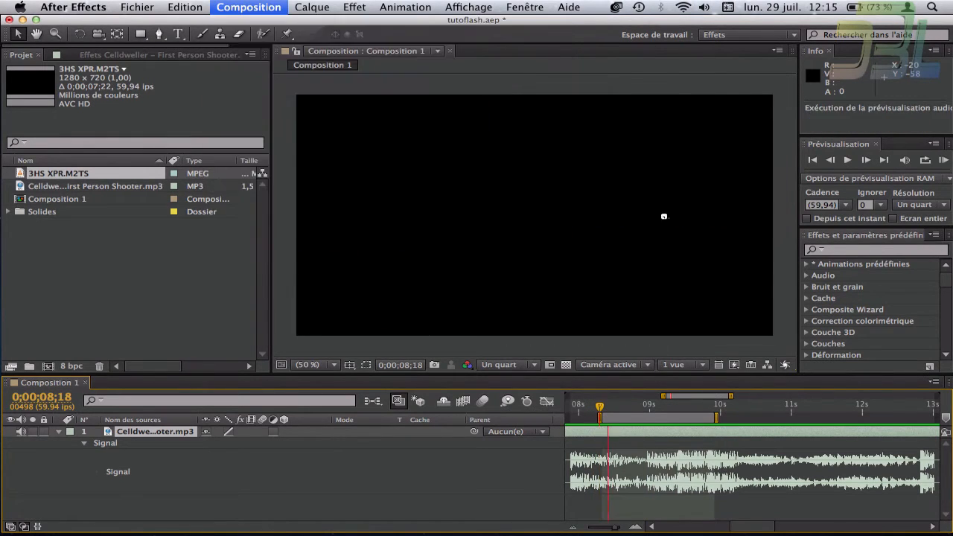
# With the playhead at 0;00;08;59, create a white 1280 × 720 px solid and place it below the music layer.
pyautogui.click(649, 406)
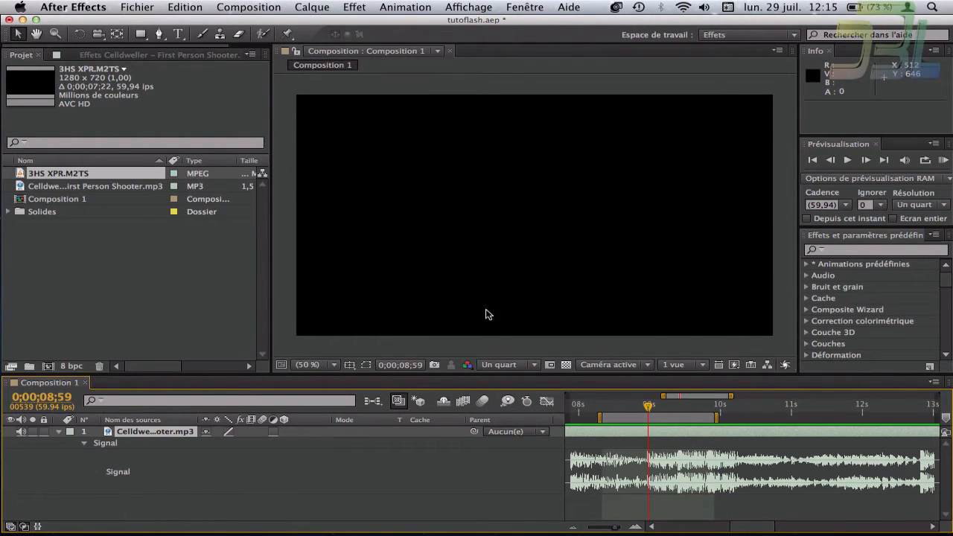
pyautogui.click(343, 7)
pyautogui.moveTo(312, 7)
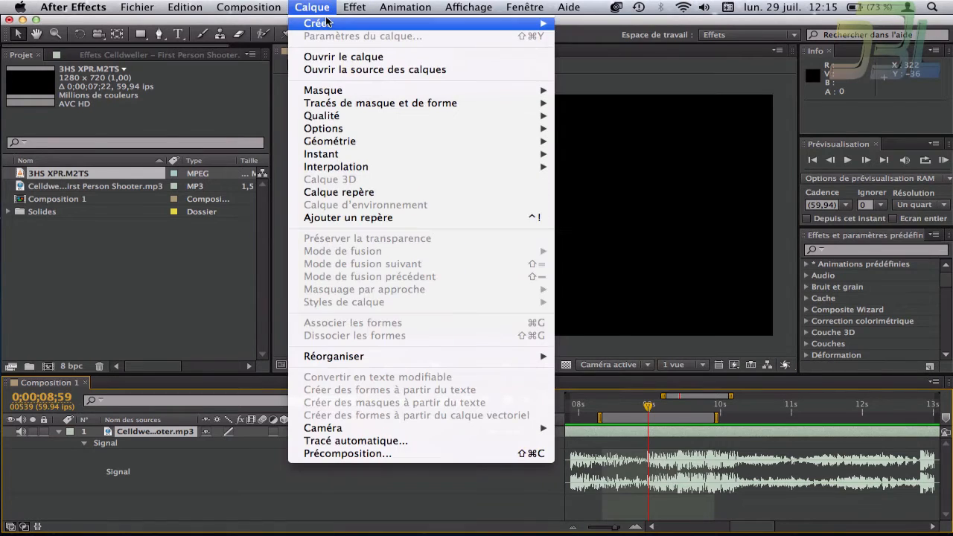
pyautogui.moveTo(328, 24)
pyautogui.click(582, 41)
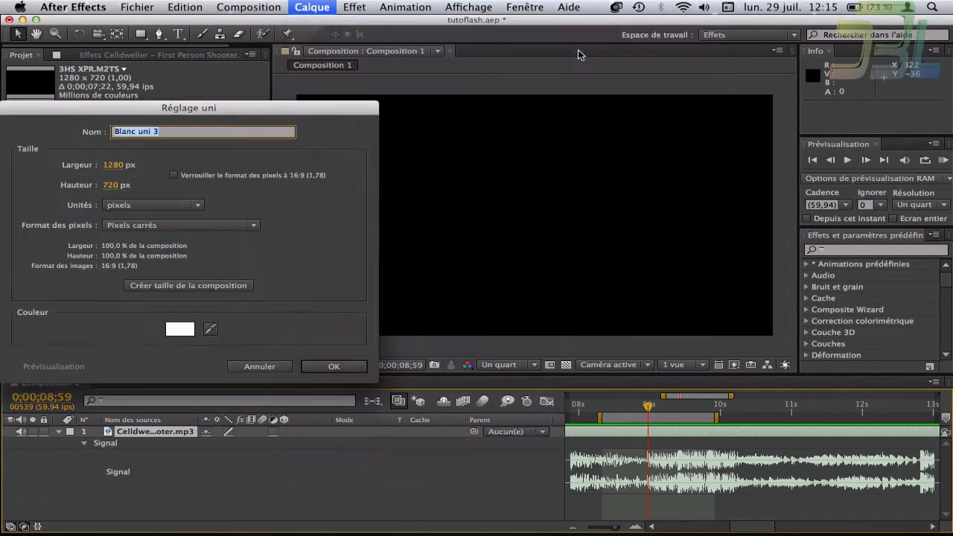
pyautogui.click(354, 367)
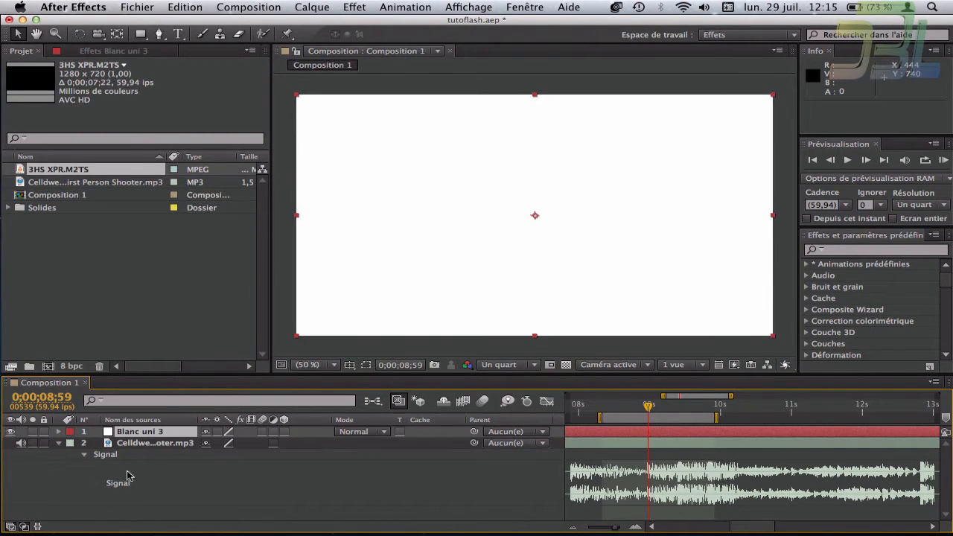
pyautogui.moveTo(124, 436); pyautogui.dragTo(266, 498)
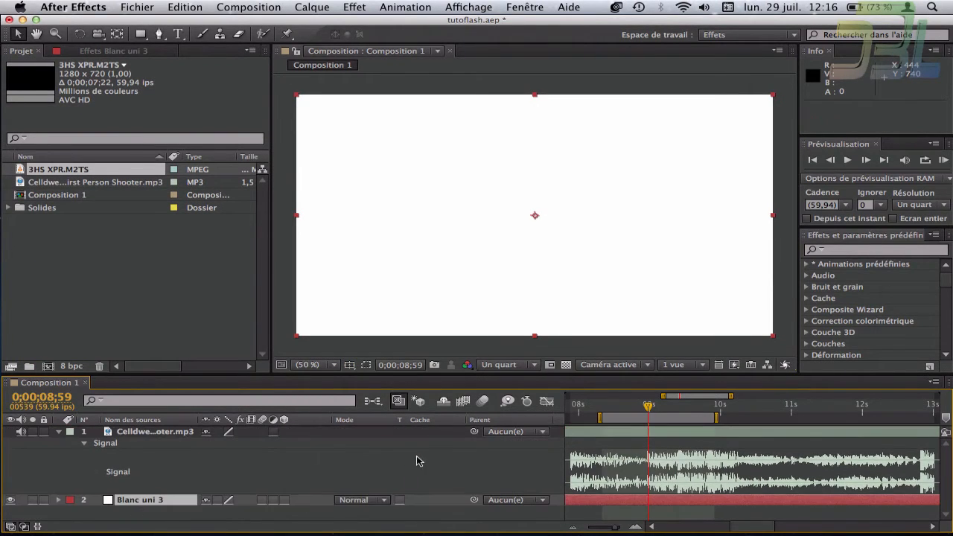
# Set the white solid's opacity to 50%.
pyautogui.press('t')
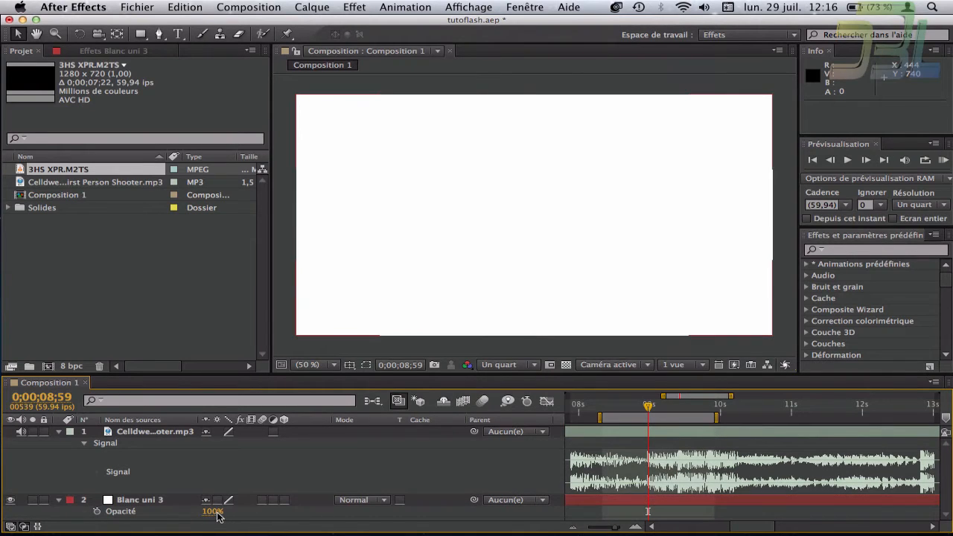
pyautogui.click(213, 512)
pyautogui.write('50')
pyautogui.press('Return')
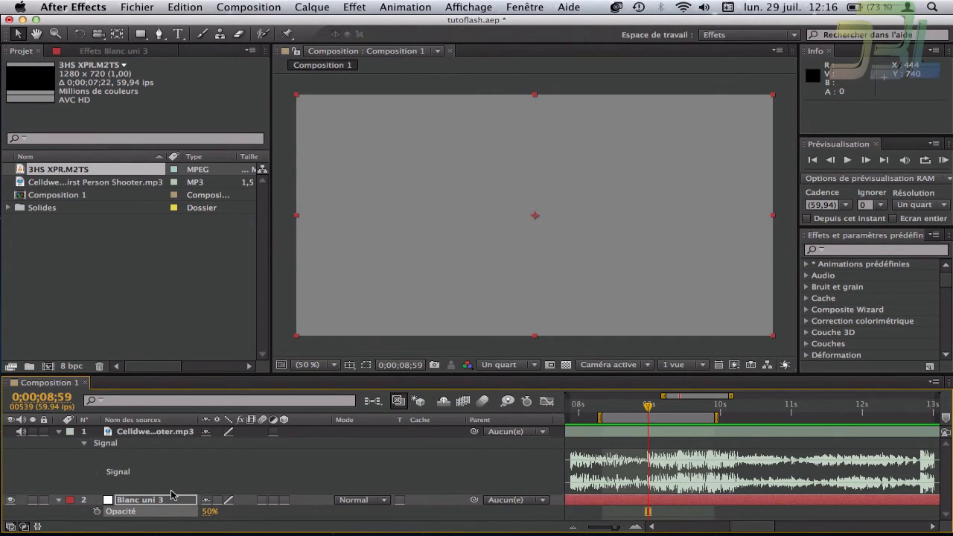
# Split the white solid at 0;00;08;59 and delete the part before the playhead.
pyautogui.hotkey('ctrl', 'd')
pyautogui.scroll(-1, 452, 468)
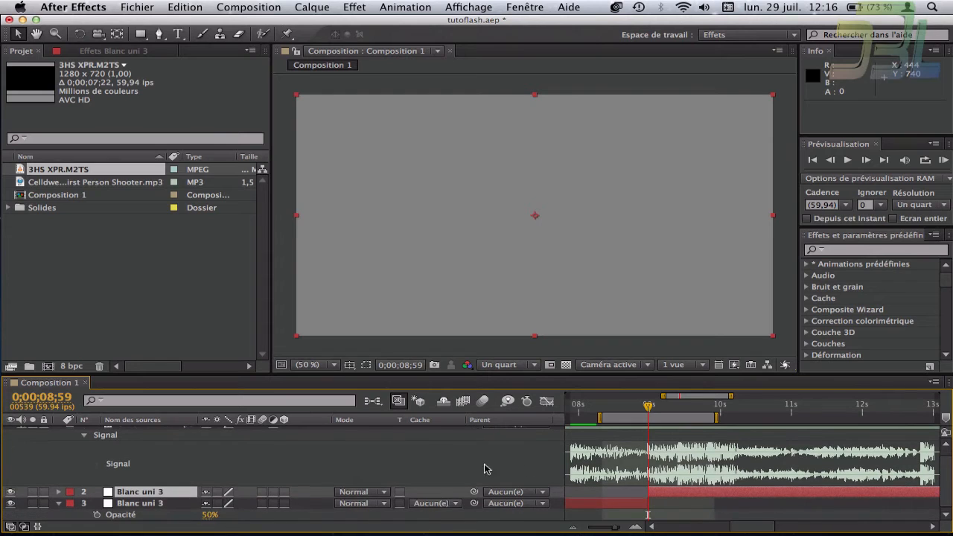
pyautogui.click(594, 506)
pyautogui.press('Delete')
# Shift the white solid one frame earlier to start at 0;00;08;58 and place the playhead on that frame.
pyautogui.click(635, 527)
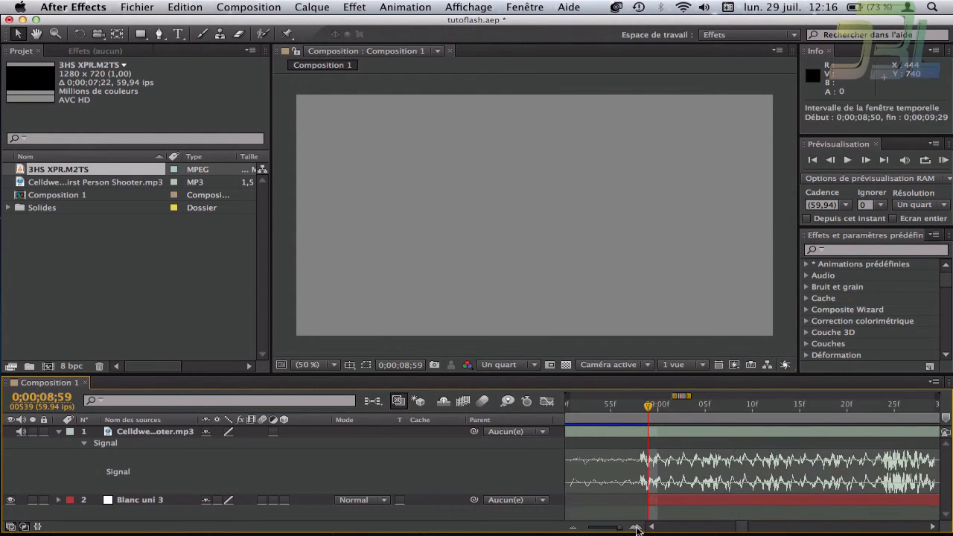
pyautogui.moveTo(663, 508); pyautogui.dragTo(653, 508)
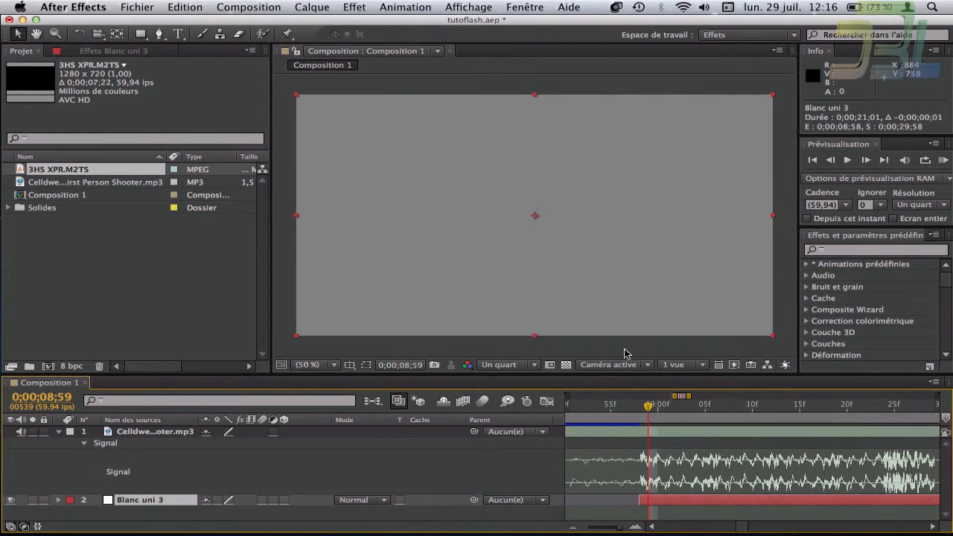
pyautogui.press('pageup')
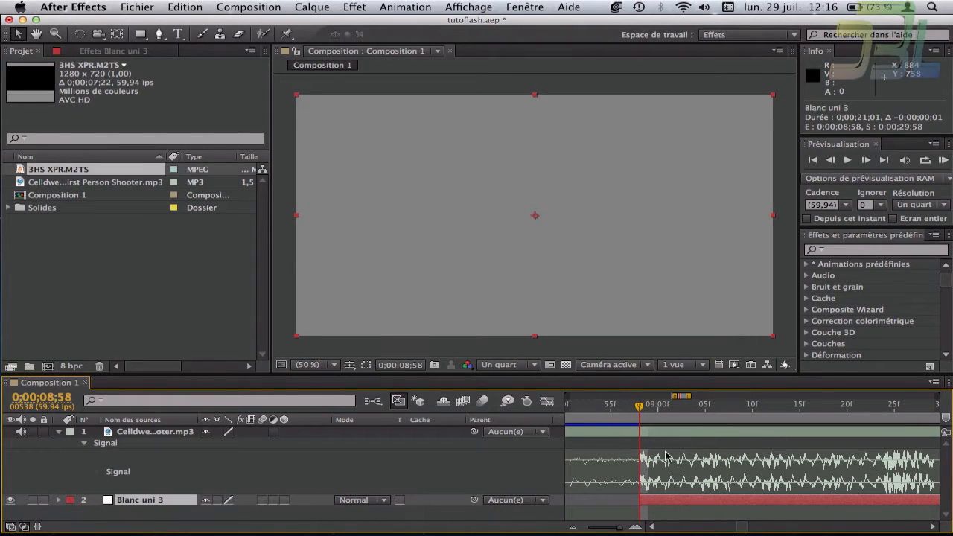
# Add a 50% opacity keyframe to the white solid at 0;00;08;58 and advance the playhead one frame.
pyautogui.press('t')
pyautogui.click(96, 511)
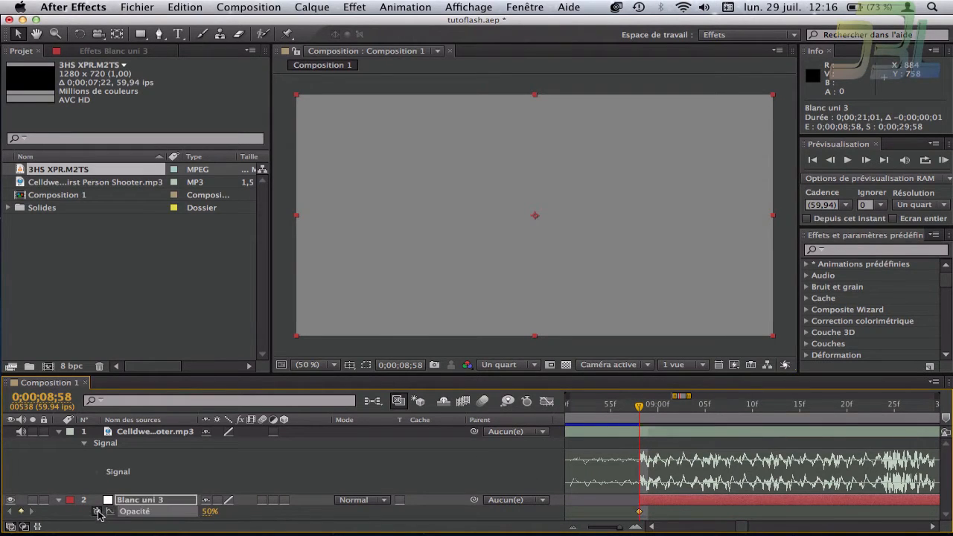
pyautogui.press('pagedown')
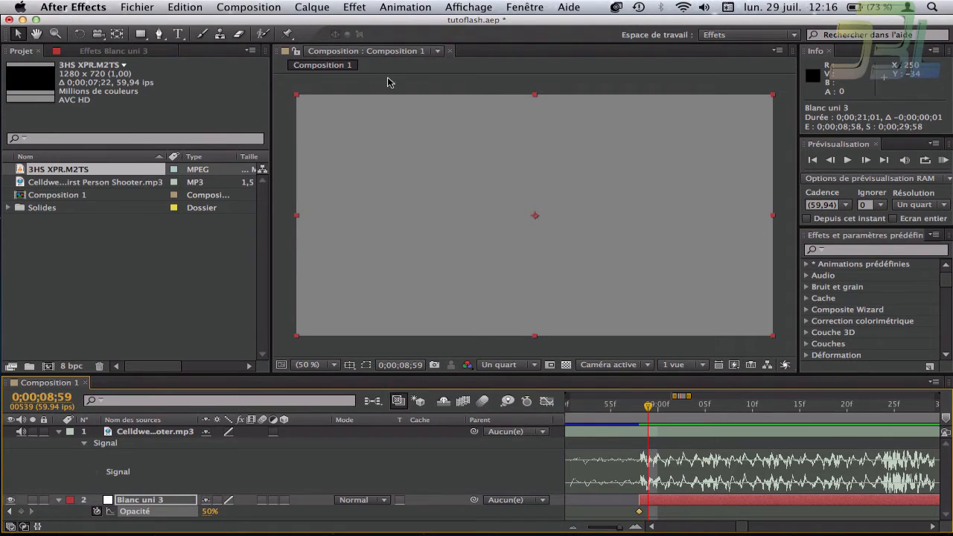
pyautogui.click(254, 7)
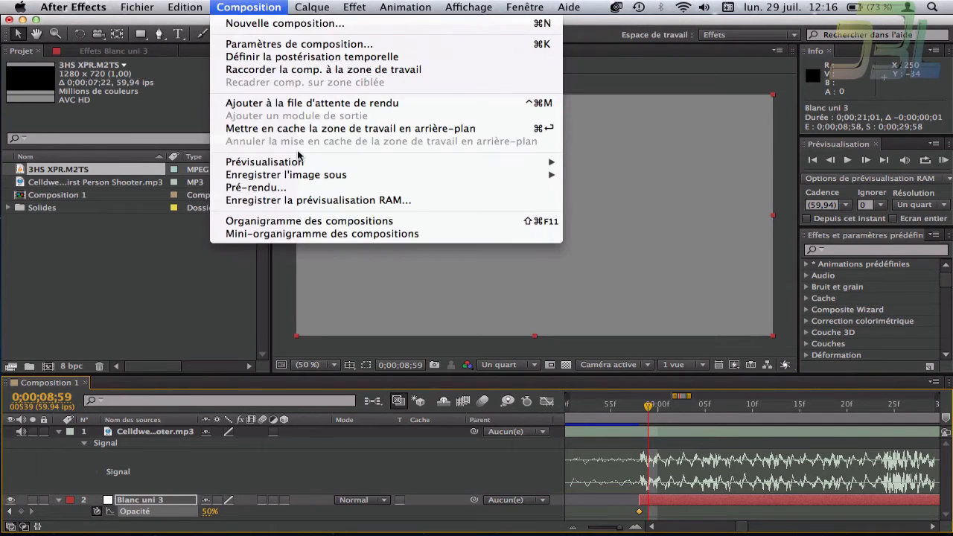
pyautogui.moveTo(331, 167)
pyautogui.click(753, 206)
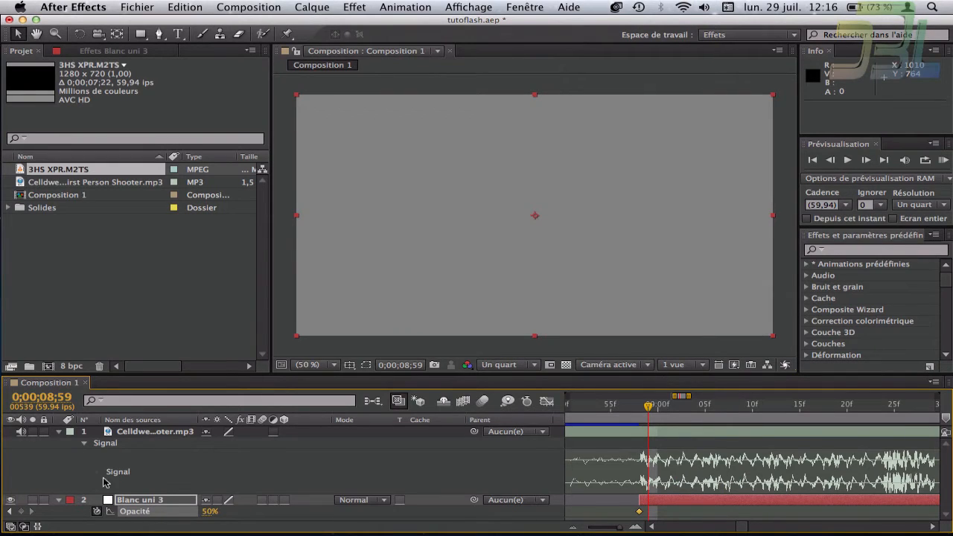
# Add opacity keyframes to the white solid: 0% at 0;00;08;59 and 50% at 0;00;09;00.
pyautogui.click(209, 512)
pyautogui.write('0')
pyautogui.press('Return')
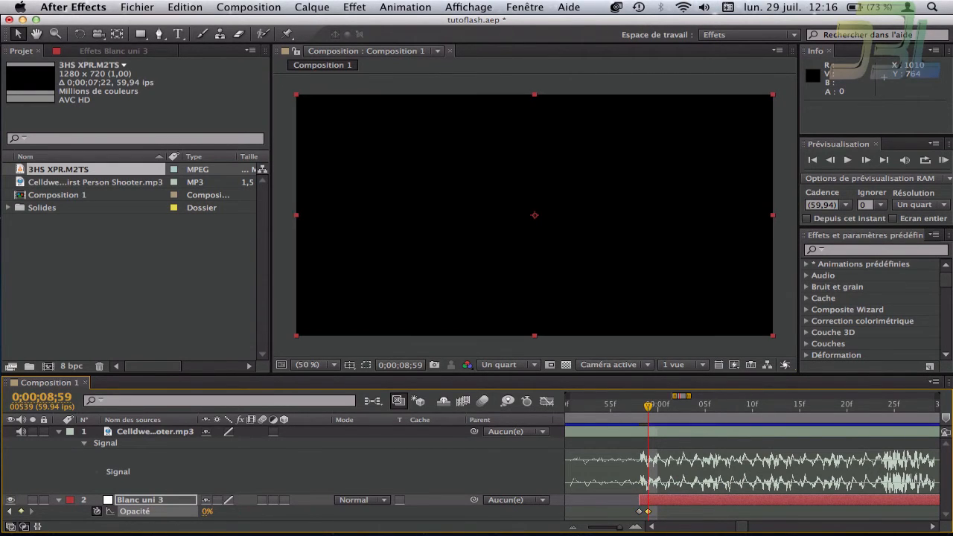
pyautogui.press('pagedown')
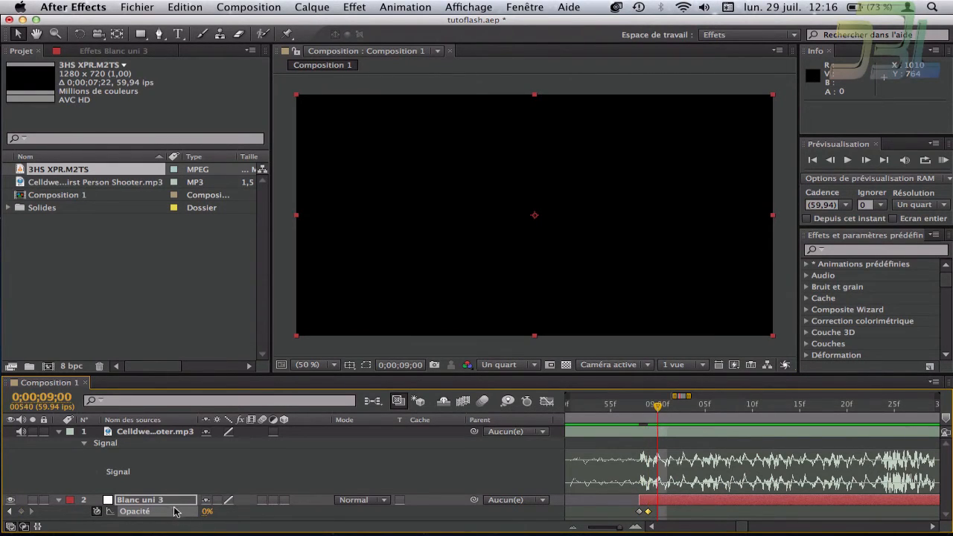
pyautogui.click(207, 512)
pyautogui.write('50')
pyautogui.press('Return')
# Add a 0% opacity keyframe to the white solid at 0;00;09;01.
pyautogui.press('pagedown')
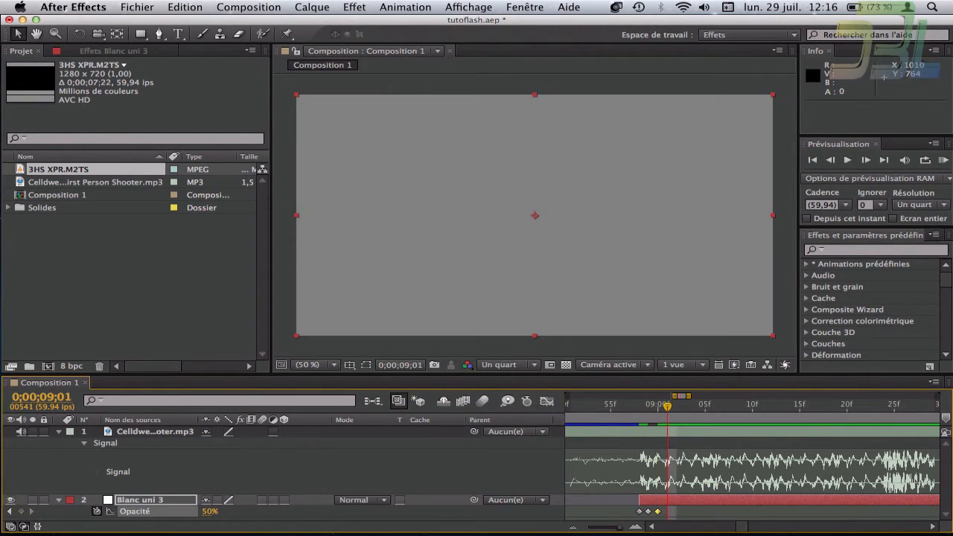
pyautogui.click(210, 511)
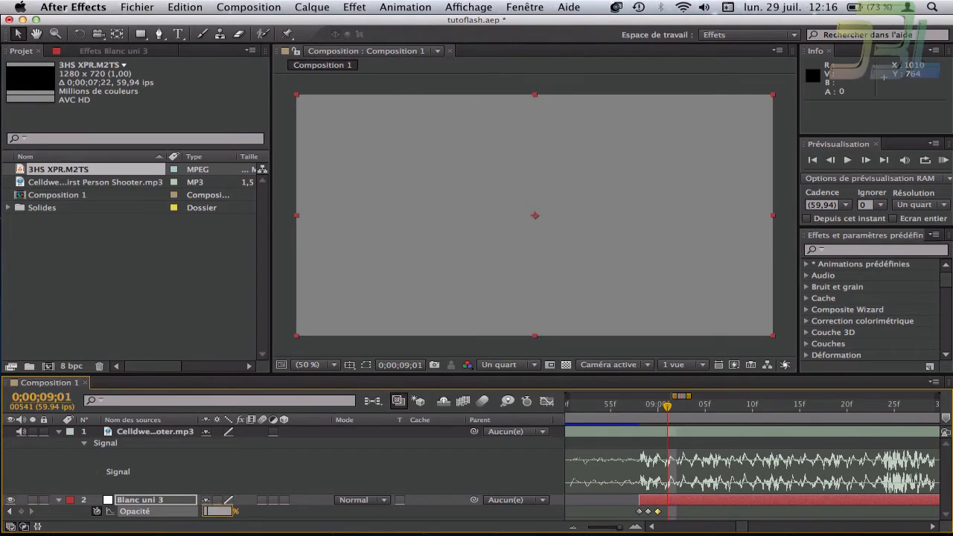
pyautogui.write('0')
pyautogui.press('Return')
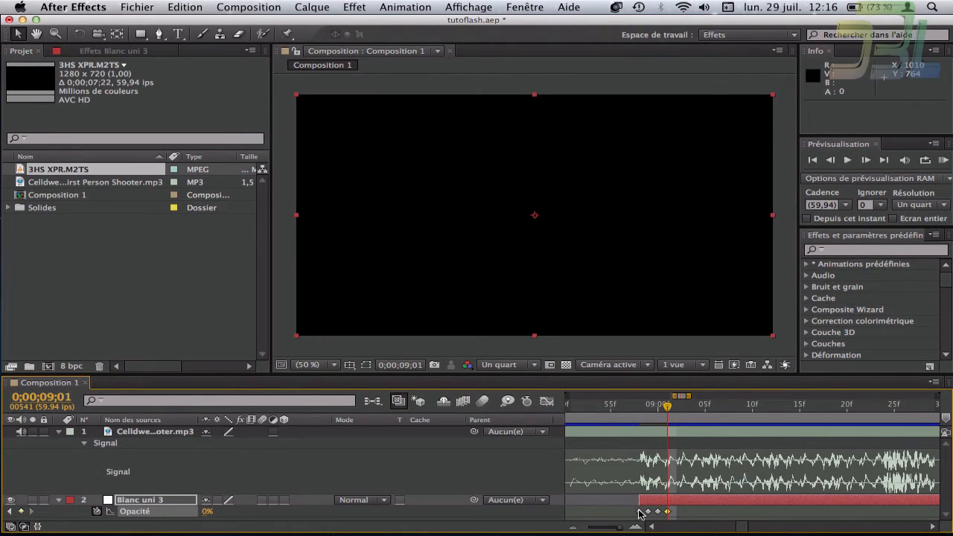
# Select the white solid's four opacity keyframes and give the opacity the expression loopOut(type = "cycle", numKeyframes = 0).
pyautogui.click(700, 513)
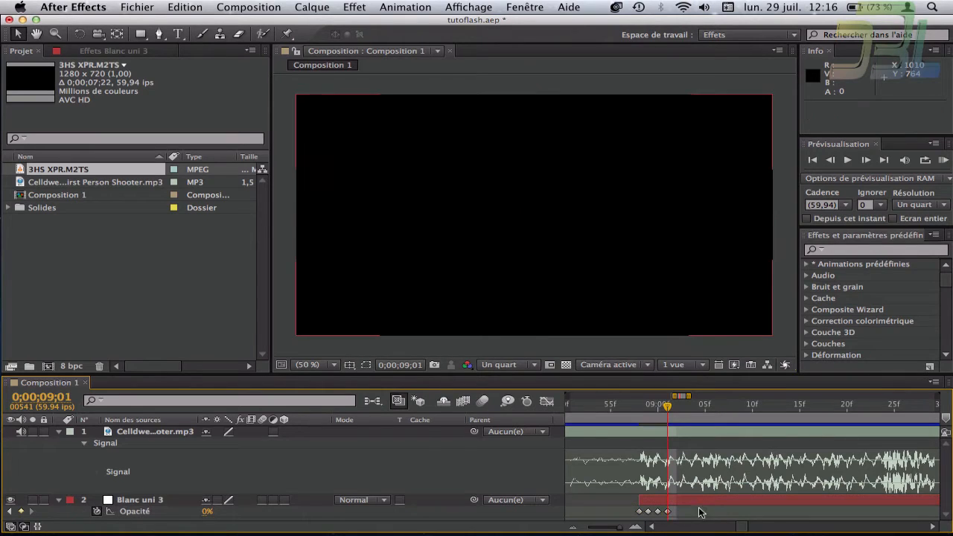
pyautogui.moveTo(679, 516); pyautogui.dragTo(627, 510)
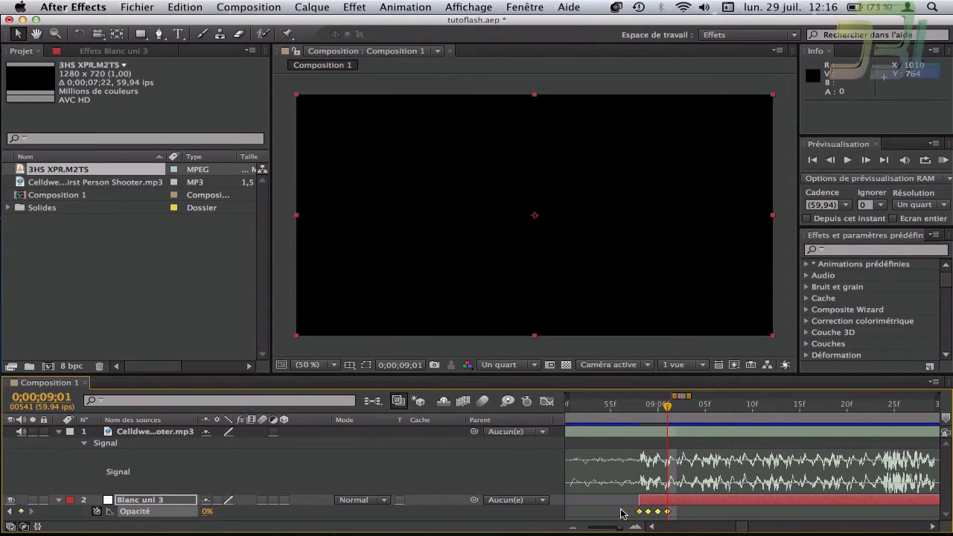
pyautogui.keyDown('alt'); pyautogui.click(97, 513); pyautogui.keyUp('alt')
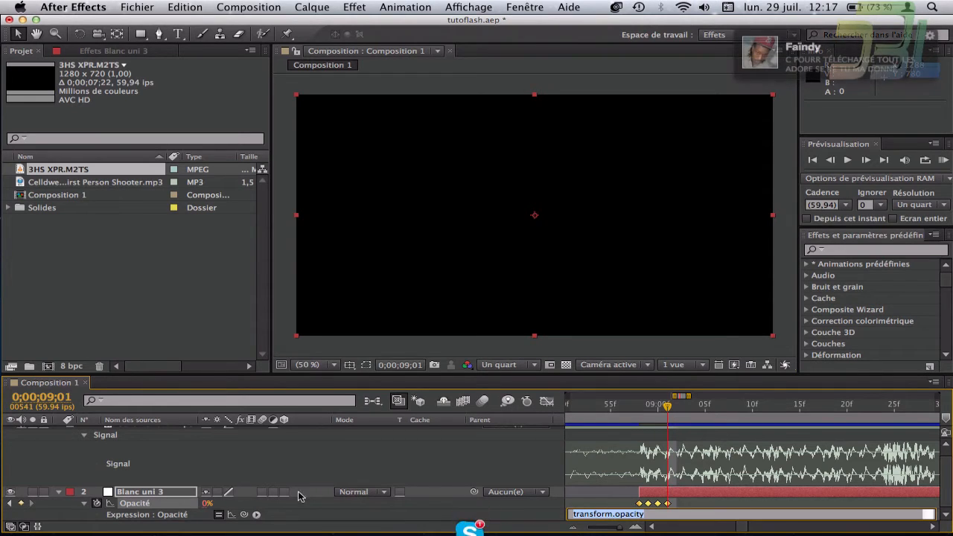
pyautogui.click(257, 515)
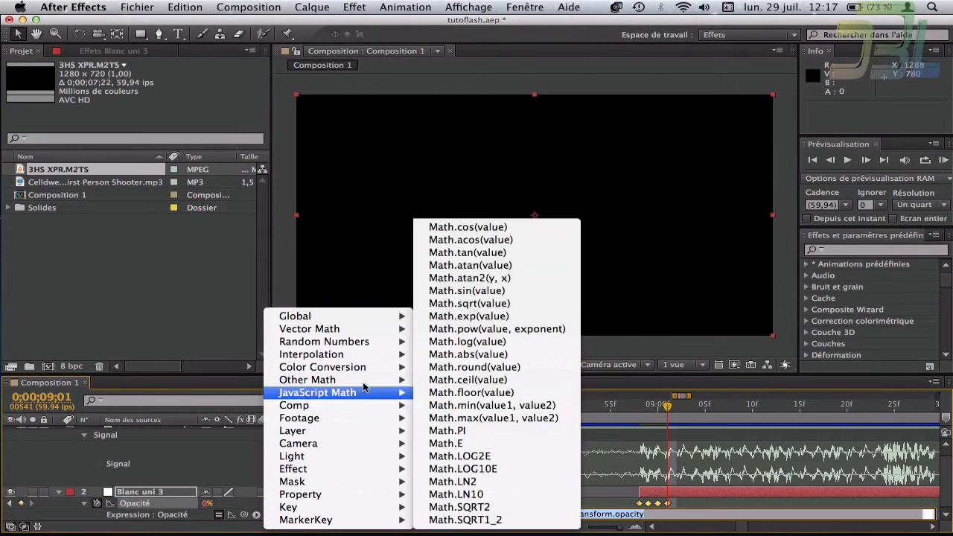
pyautogui.moveTo(359, 497)
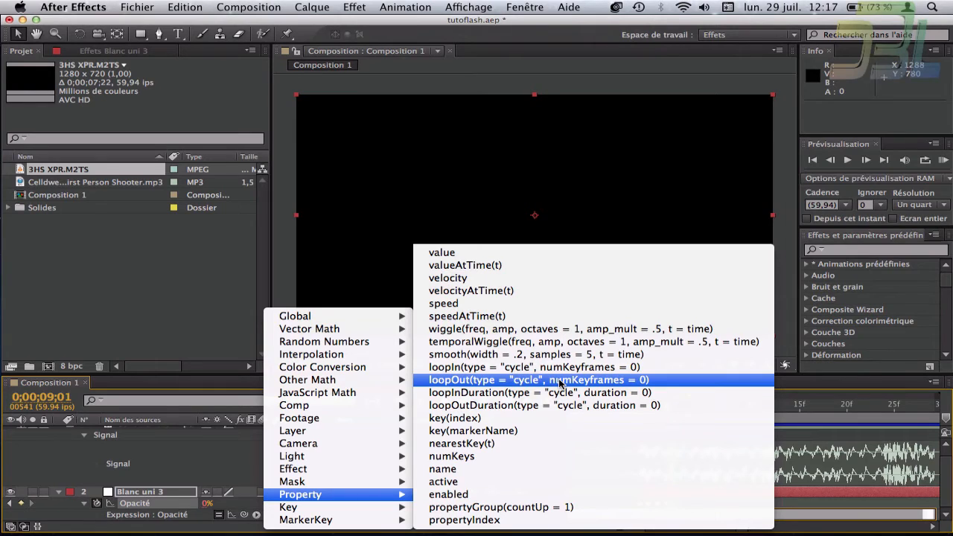
pyautogui.click(497, 381)
pyautogui.click(740, 466)
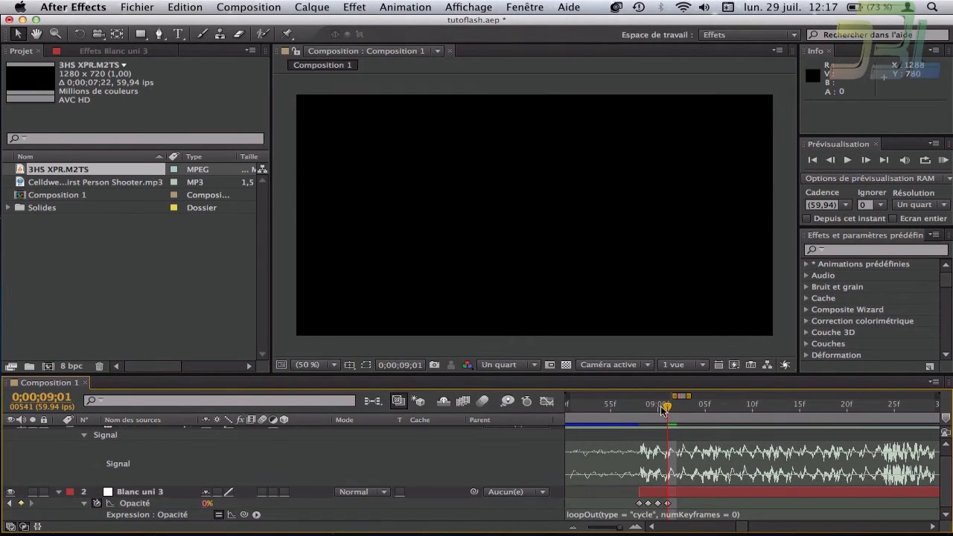
# Play back the composition from the white solid's first opacity keyframe to check the looping flash.
pyautogui.click(640, 405)
pyautogui.press('space')
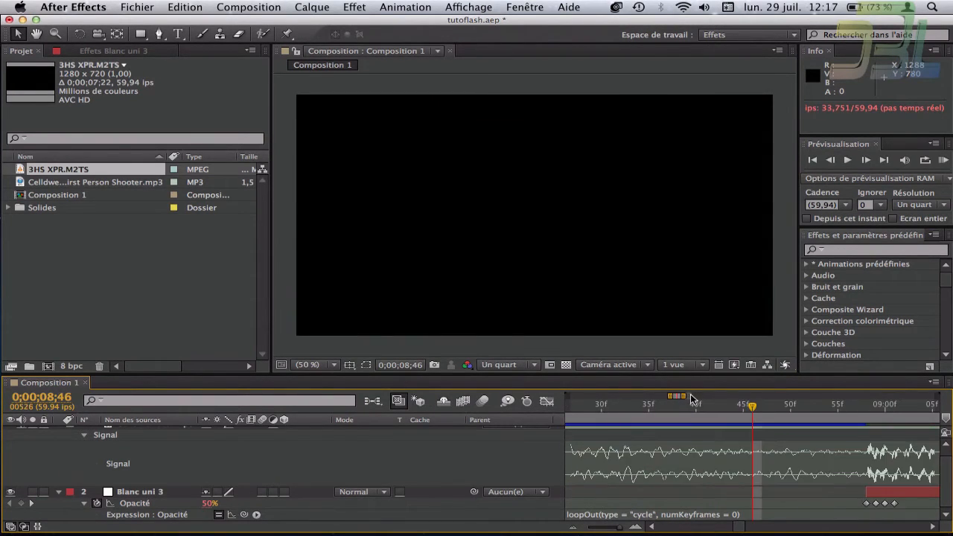
pyautogui.moveTo(690, 396); pyautogui.dragTo(805, 396)
pyautogui.press('space')
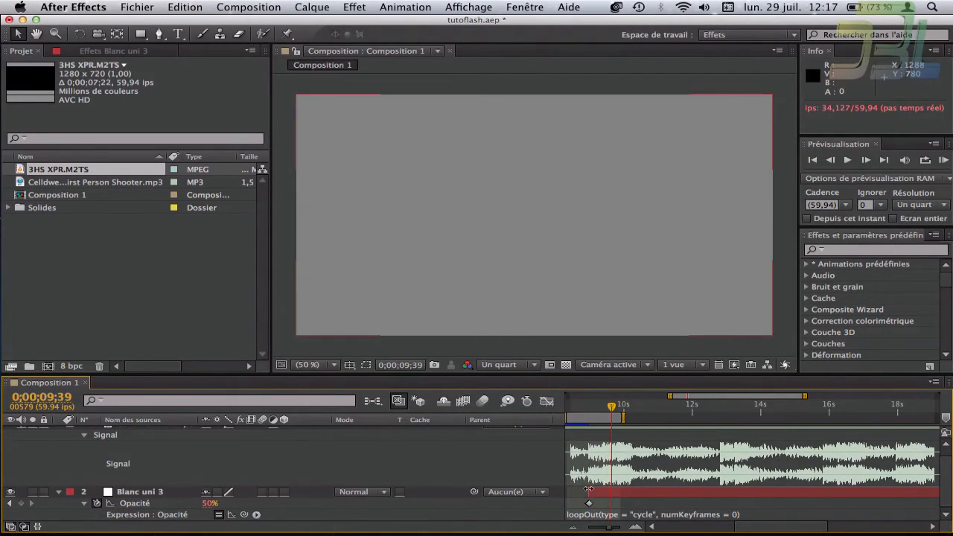
# Collapse both layers' properties and add the 3HS XPR.M2TS clip beneath the white solid, starting just before it.
pyautogui.click(61, 492)
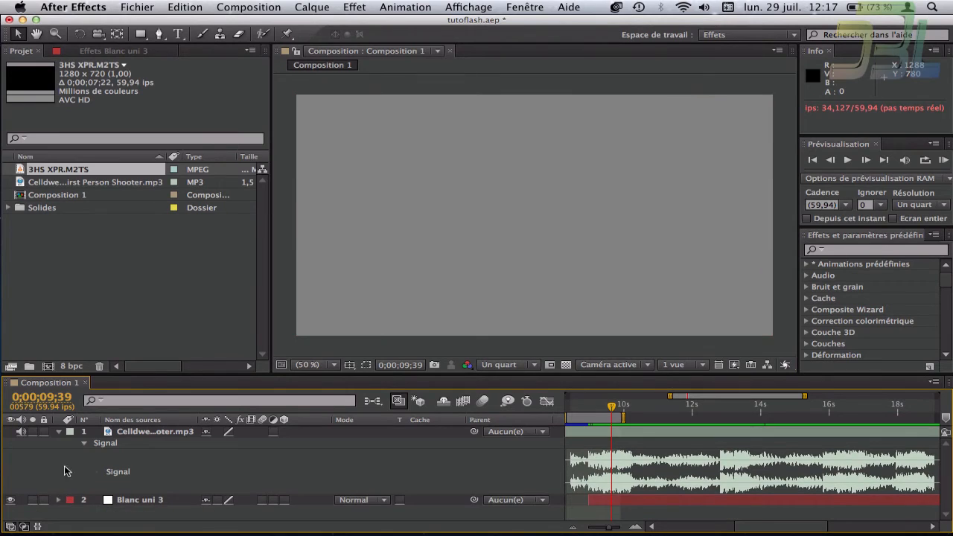
pyautogui.click(59, 434)
pyautogui.click(66, 184)
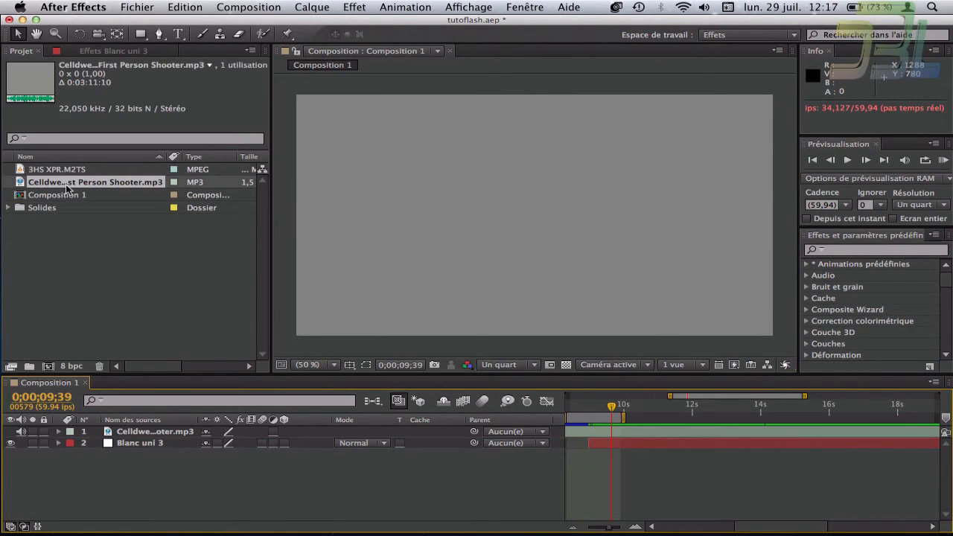
pyautogui.click(112, 171)
pyautogui.moveTo(312, 529); pyautogui.dragTo(633, 457)
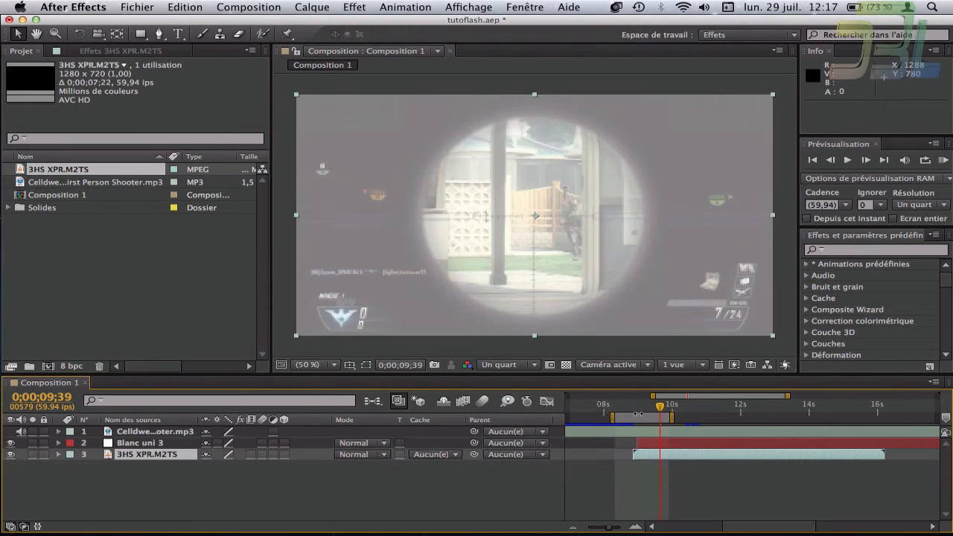
# Shift the work area to start at 0;00;08;14 and play back the white flash over the clip.
pyautogui.moveTo(638, 415); pyautogui.dragTo(628, 412)
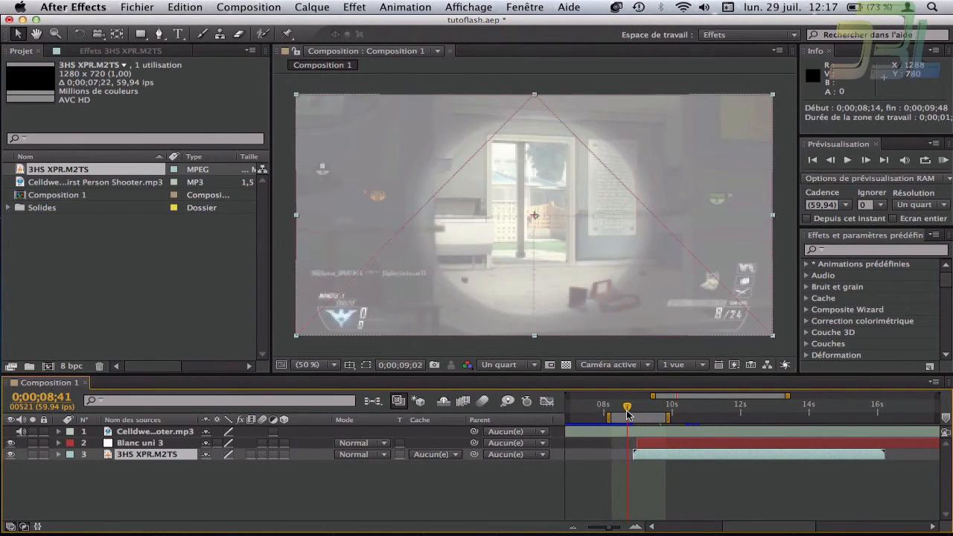
pyautogui.press('space')
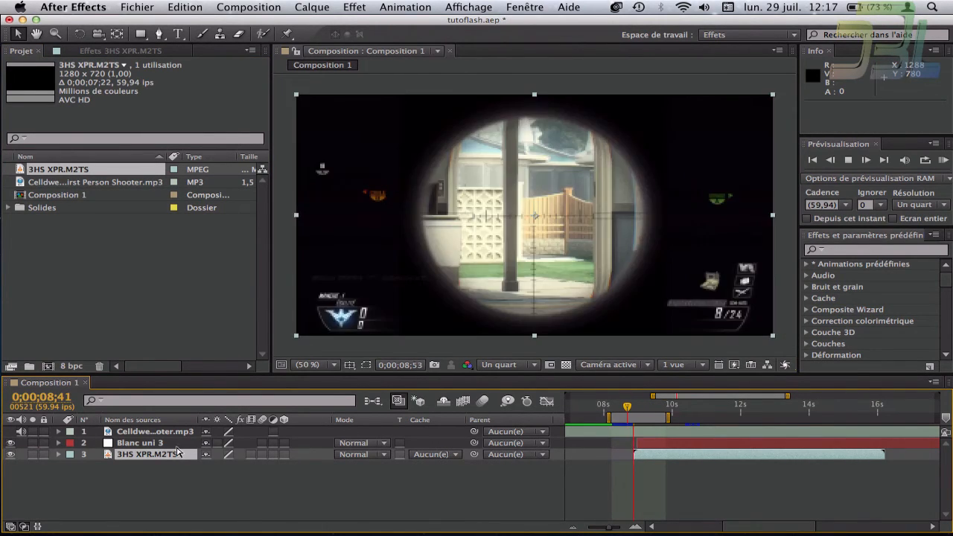
pyautogui.press('space')
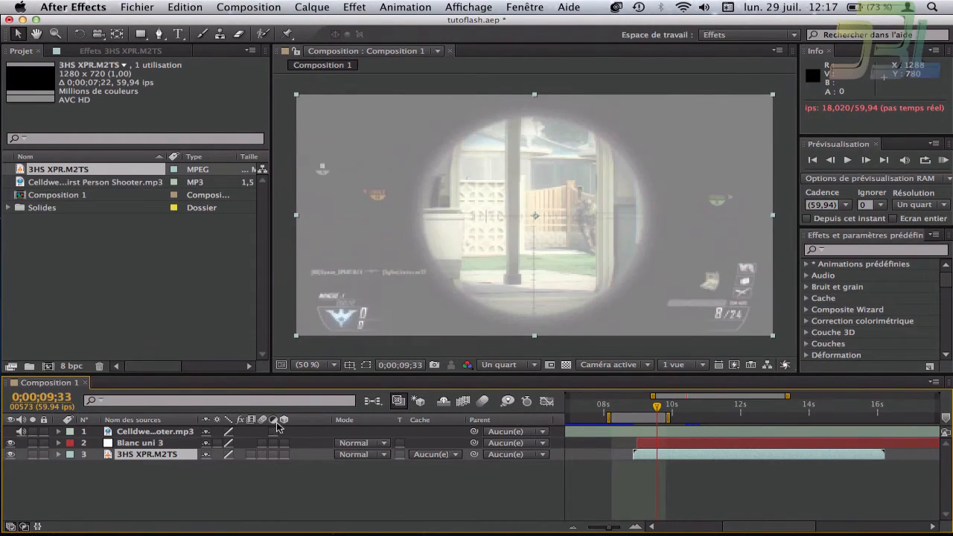
pyautogui.click(630, 410)
pyautogui.press('space')
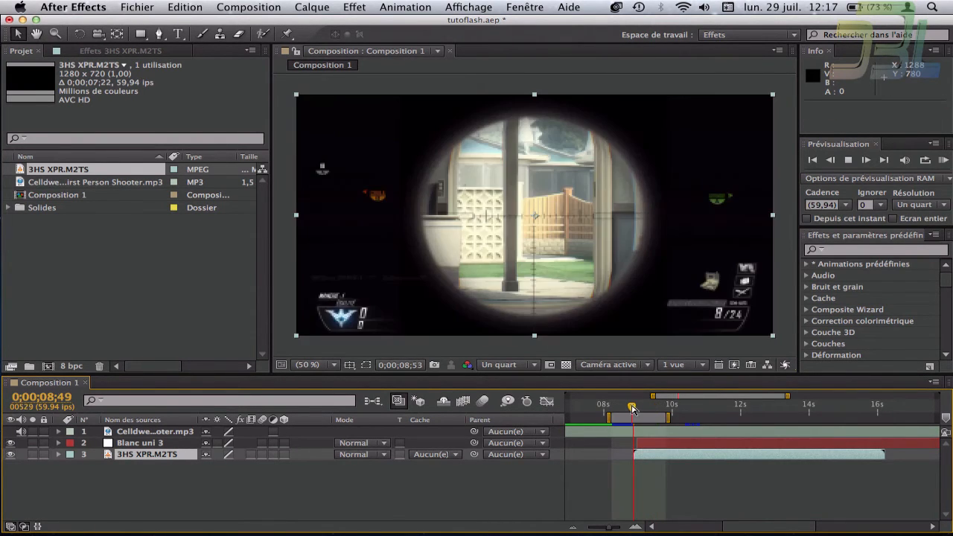
# Find the Remplir effect and apply it to the white solid.
pyautogui.click(651, 444)
pyautogui.click(851, 251)
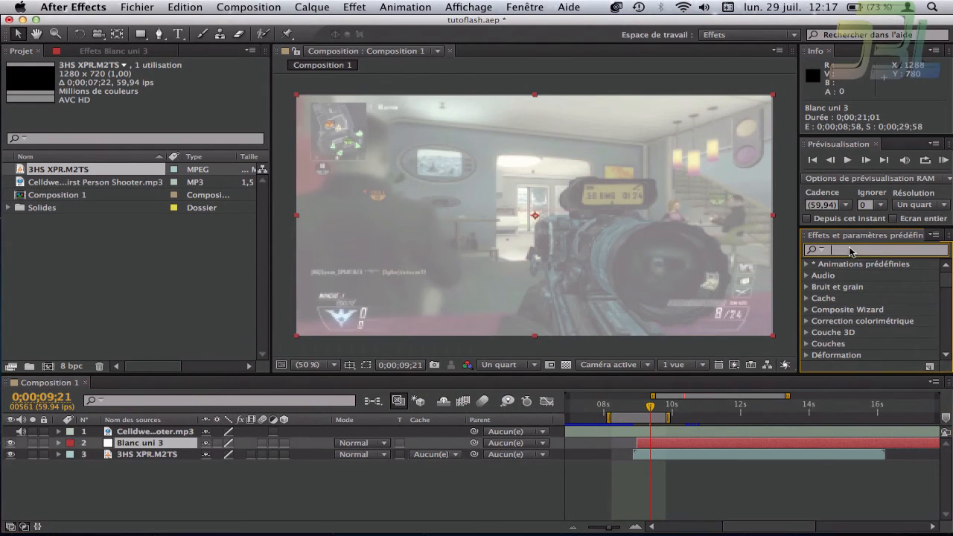
pyautogui.write('cc')
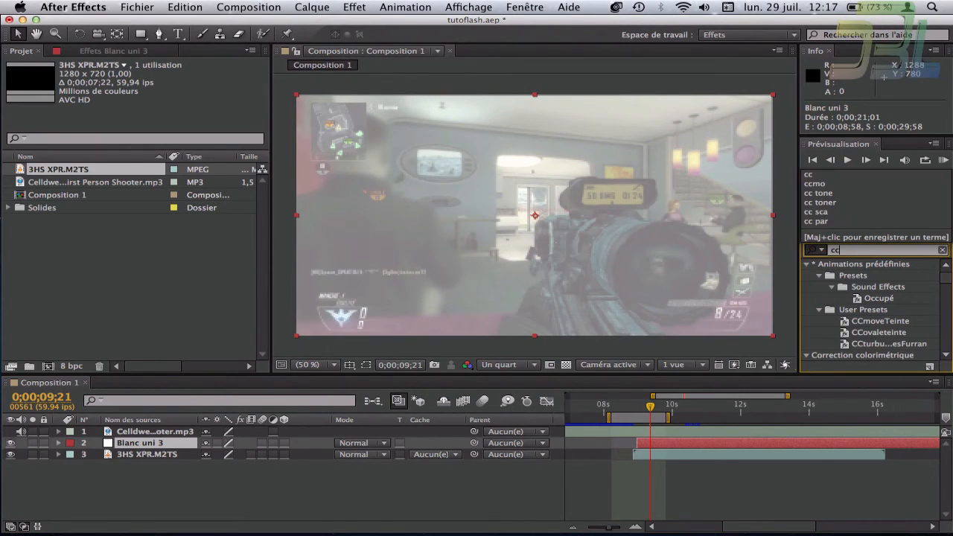
pyautogui.press('BackSpace')
pyautogui.press('BackSpace')
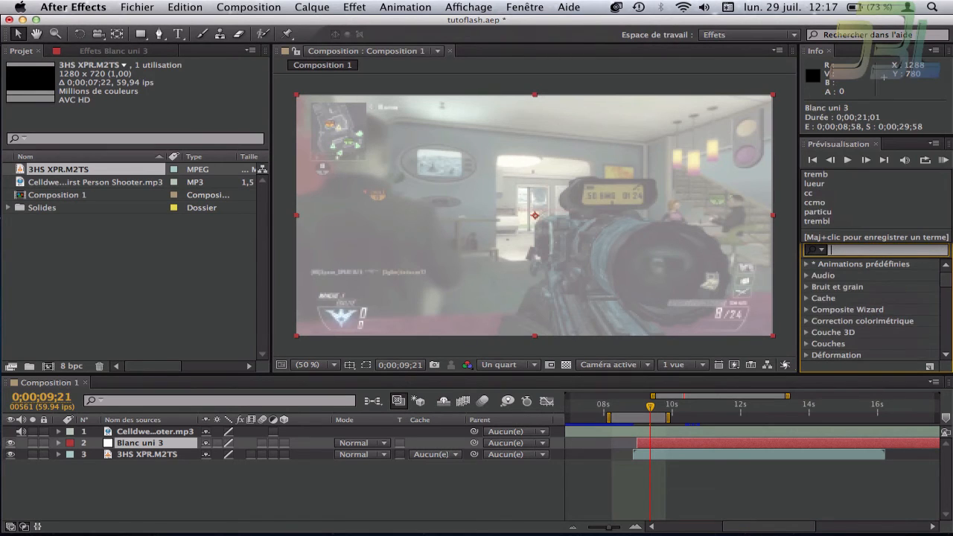
pyautogui.write('remplir')
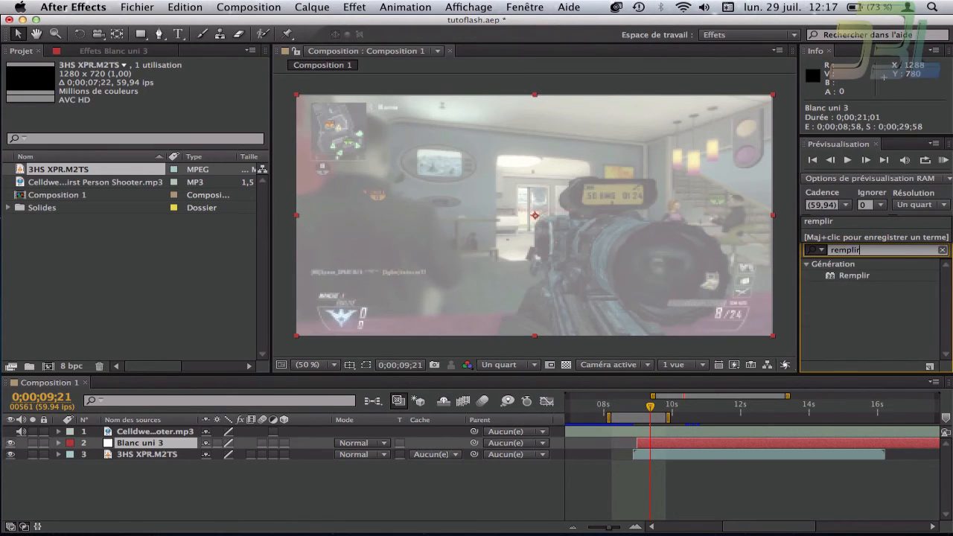
pyautogui.doubleClick(848, 276)
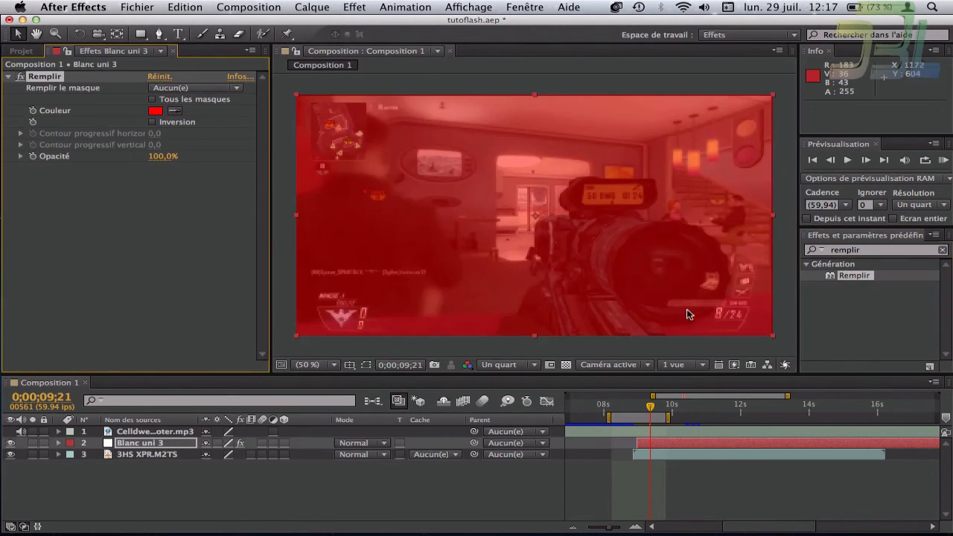
# Set the Remplir effect's colour to black (000000) on the solid.
pyautogui.click(634, 412)
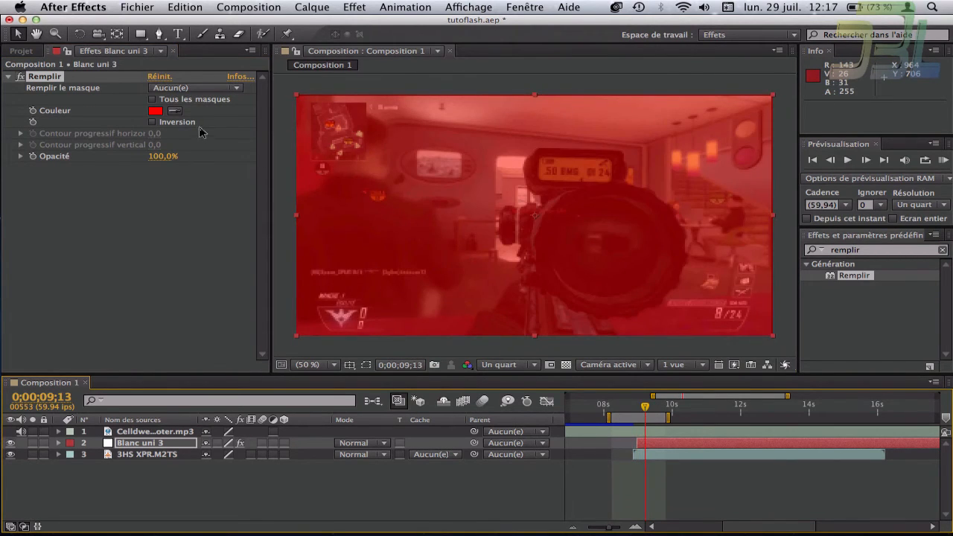
pyautogui.click(155, 111)
pyautogui.click(717, 262)
pyautogui.moveTo(666, 347); pyautogui.dragTo(724, 373)
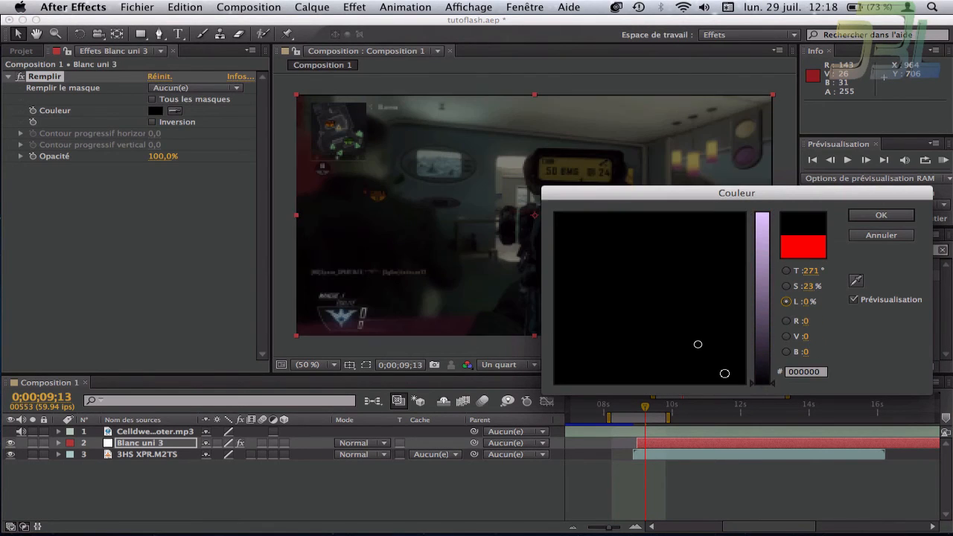
pyautogui.click(863, 215)
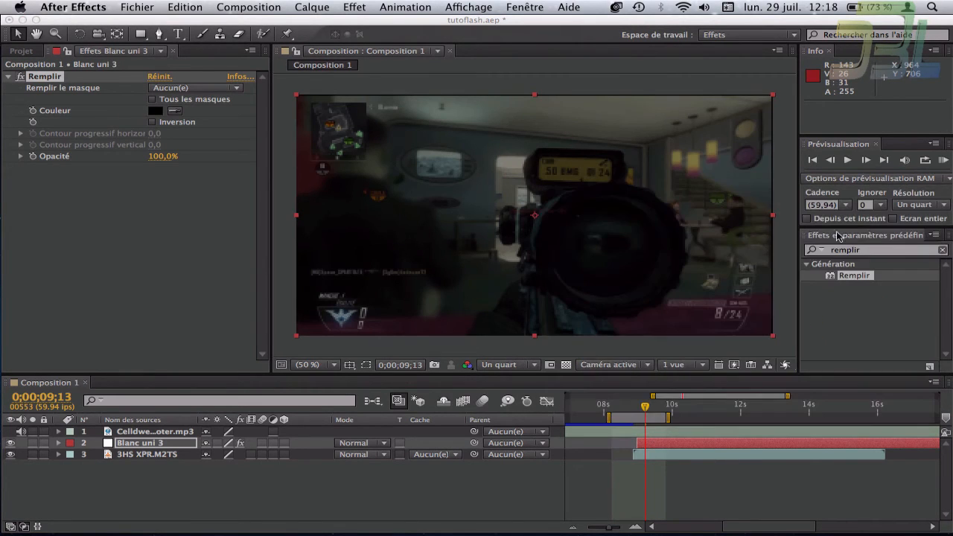
# Play back the black flash from just before the solid starts and briefly run a RAM preview.
pyautogui.click(629, 415)
pyautogui.moveTo(629, 416); pyautogui.dragTo(631, 417)
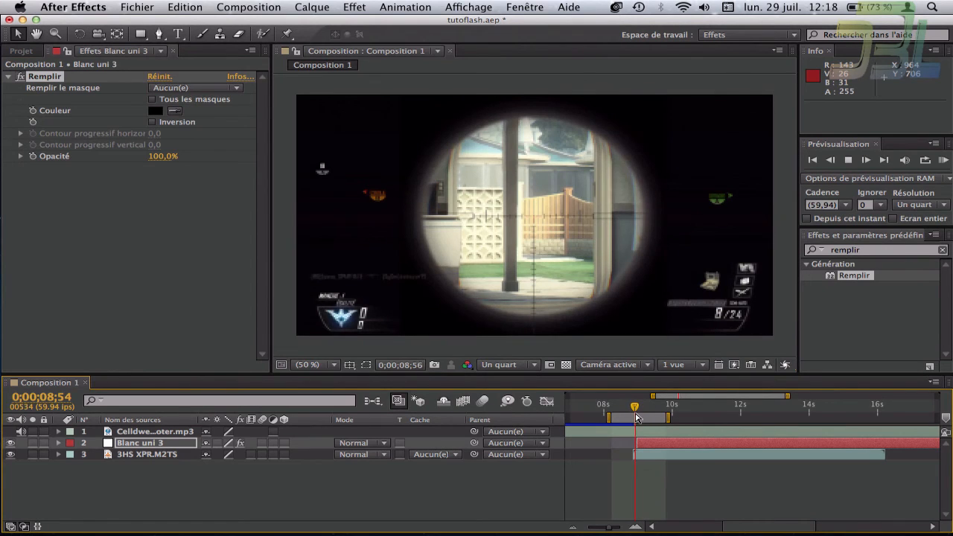
pyautogui.press('space')
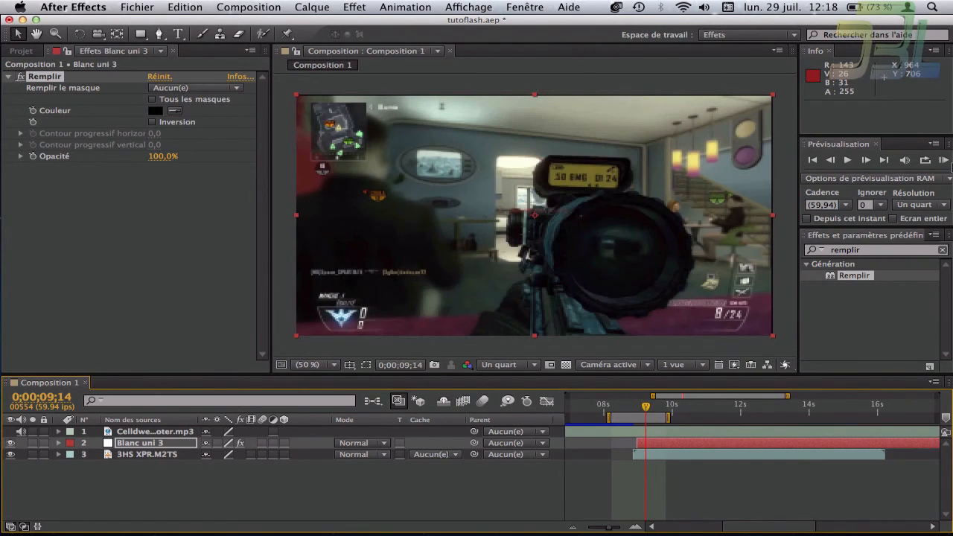
pyautogui.click(943, 161)
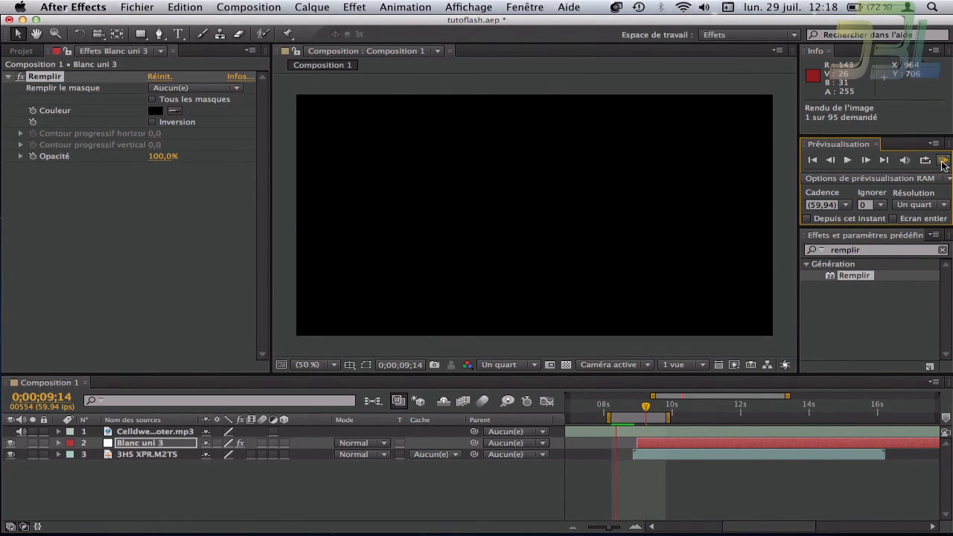
pyautogui.press('space')
# Move the work area later so it begins just before the gameplay clip, and run a RAM preview of it.
pyautogui.moveTo(649, 418); pyautogui.dragTo(671, 418)
pyautogui.click(943, 161)
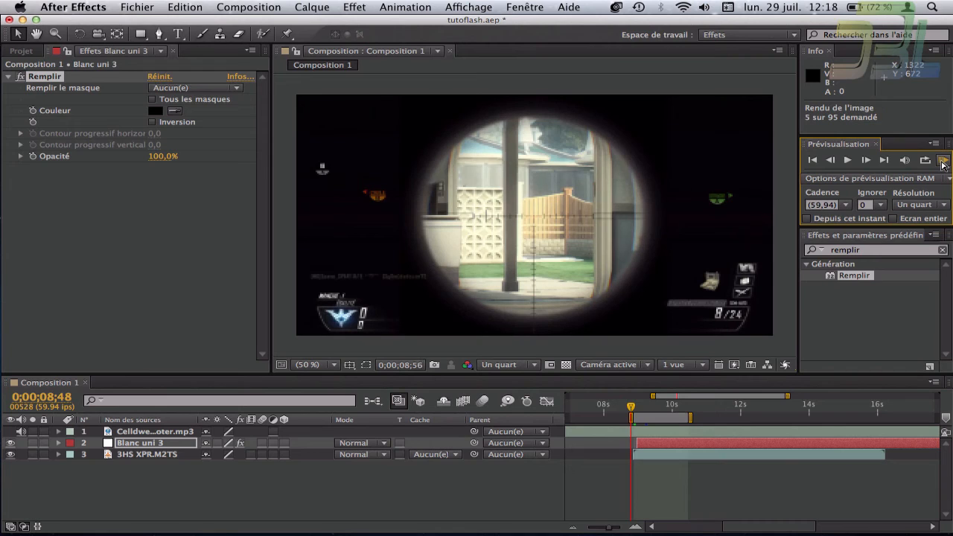
pyautogui.press('space')
pyautogui.press('space')
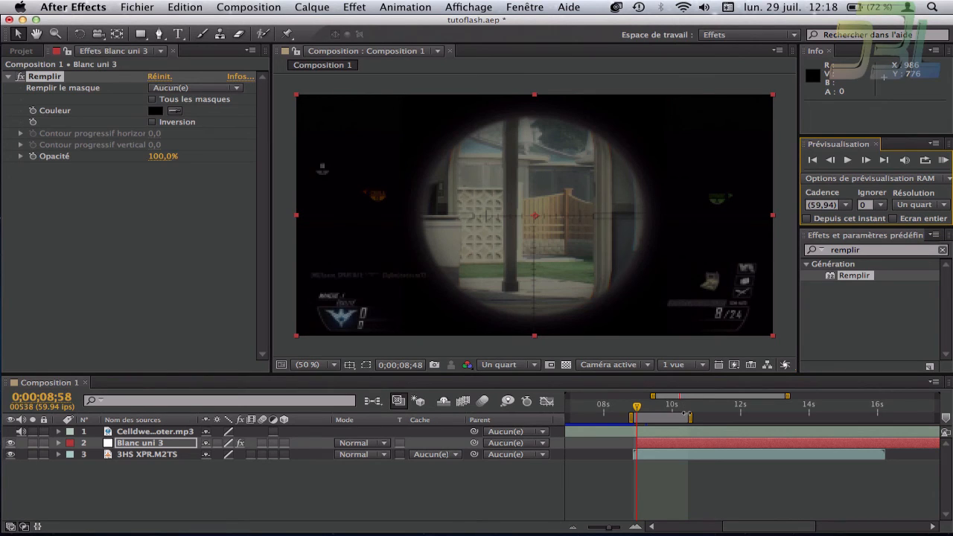
# Duplicate the black-filled solid three times and stagger the copies successively later, with the last one starting at 0;00;09;13.
pyautogui.click(636, 527)
pyautogui.click(636, 527)
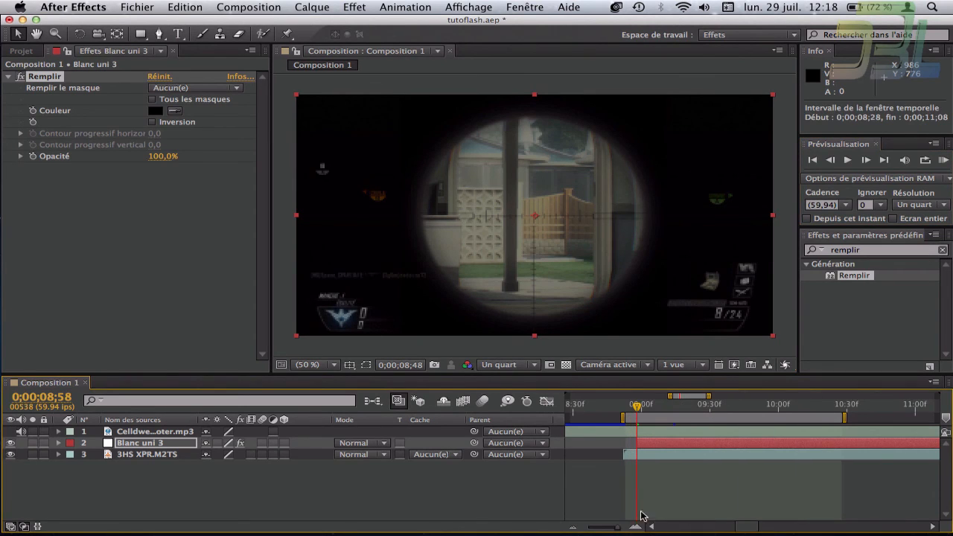
pyautogui.click(665, 443)
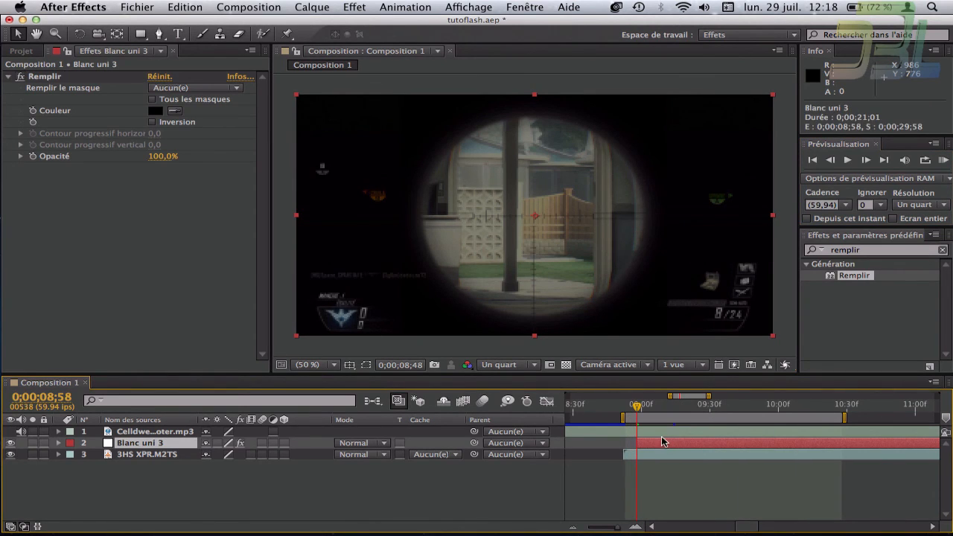
pyautogui.hotkey('ctrl', 'd')
pyautogui.moveTo(659, 443); pyautogui.dragTo(691, 447)
pyautogui.hotkey('ctrl', 'd')
pyautogui.hotkey('ctrl', 'd')
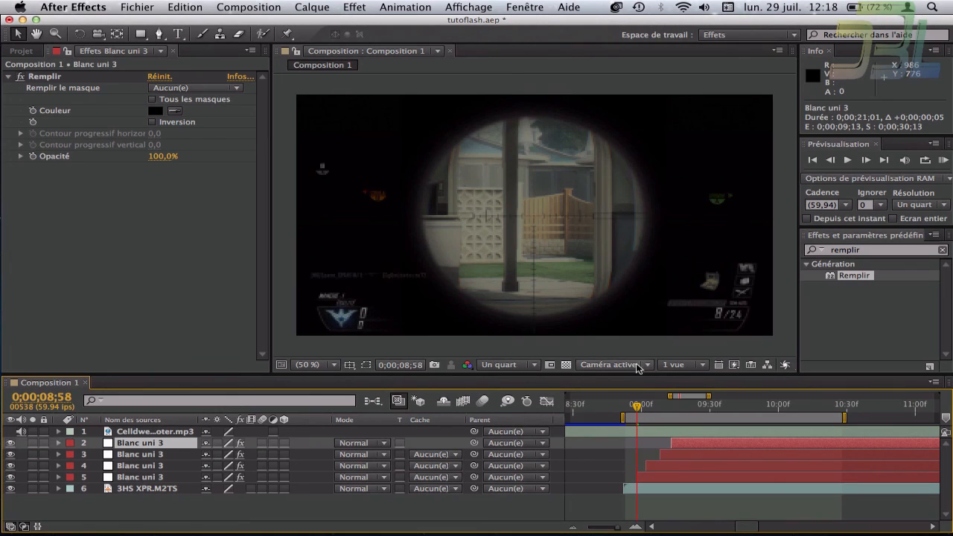
pyautogui.click(699, 459)
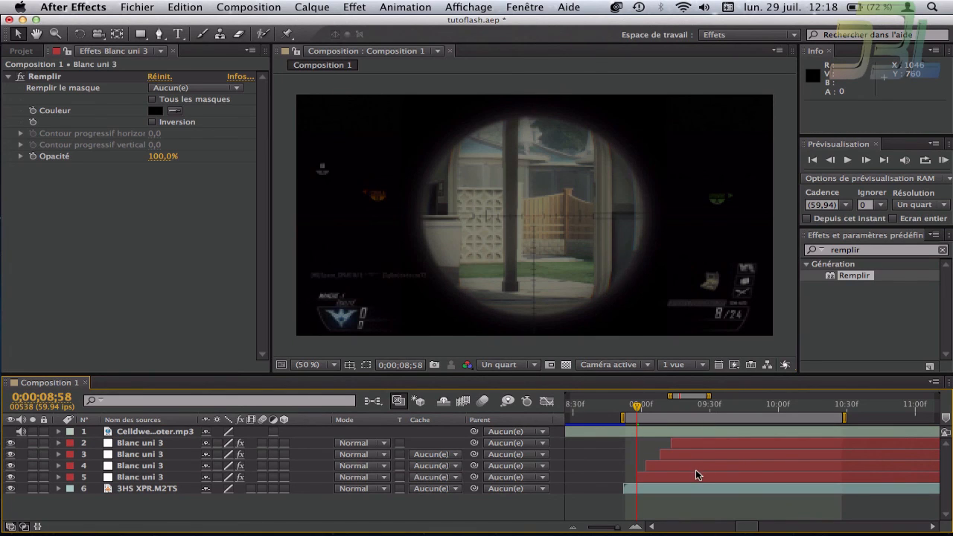